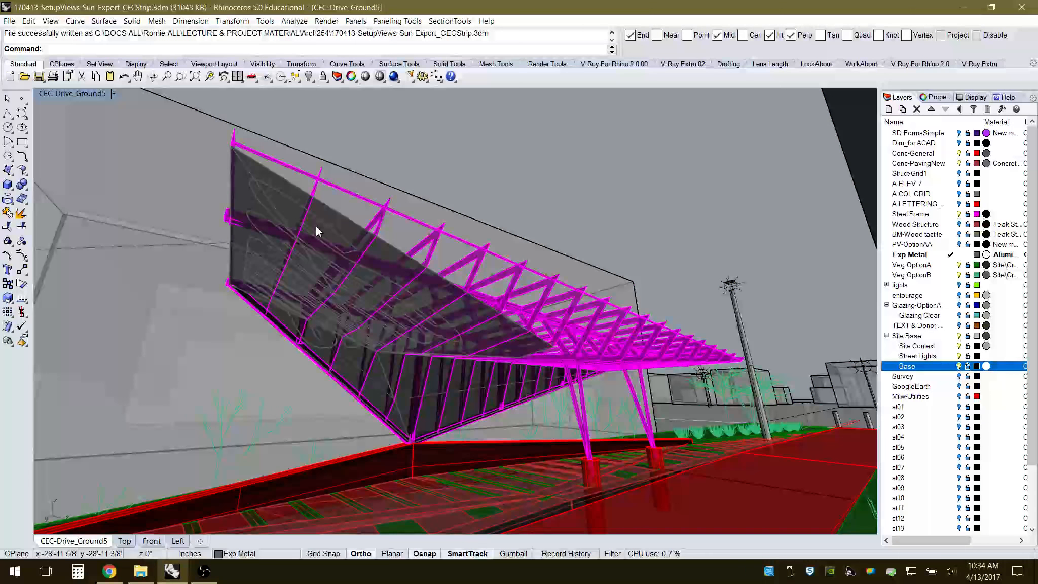
# Open the named views manager, enlarge it, restore the CEC-Drive_BirdsEye2 view and move the manager clear of the canopy.
pyautogui.moveTo(455, 255); pyautogui.dragTo(389, 232, button='right')
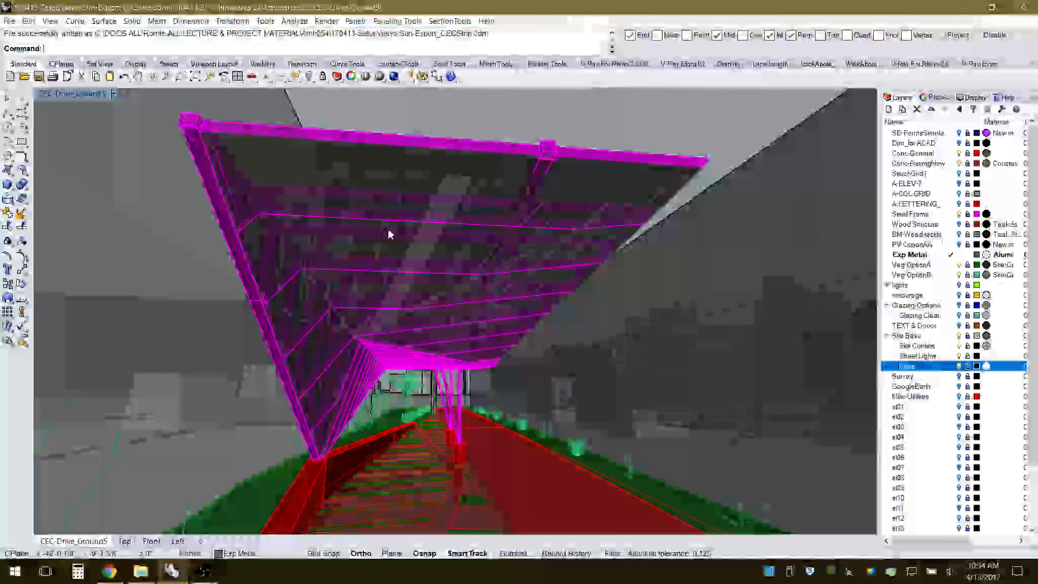
pyautogui.click(113, 95)
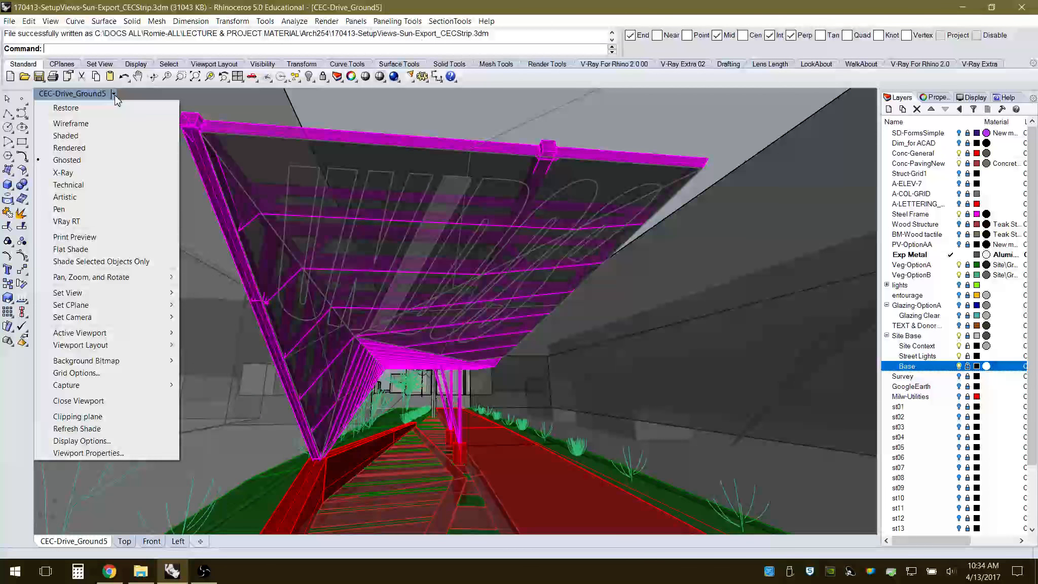
pyautogui.moveTo(102, 292)
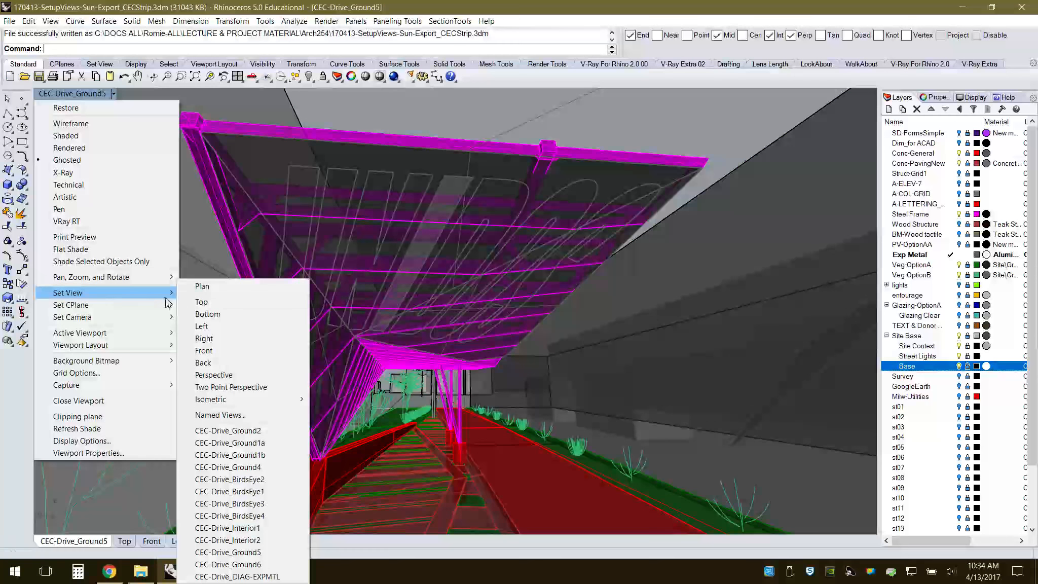
pyautogui.click(221, 415)
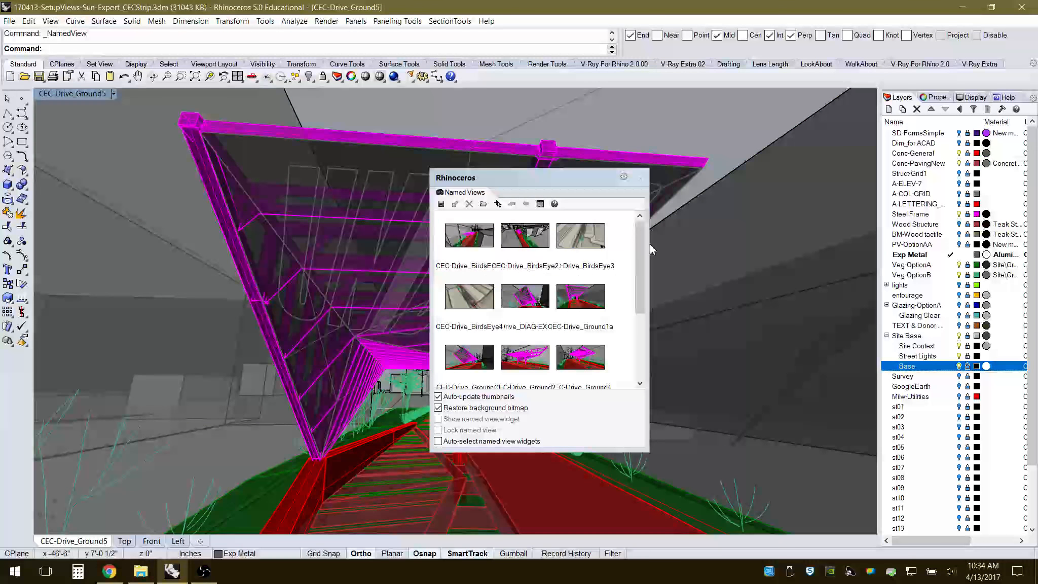
pyautogui.moveTo(550, 179); pyautogui.dragTo(489, 115)
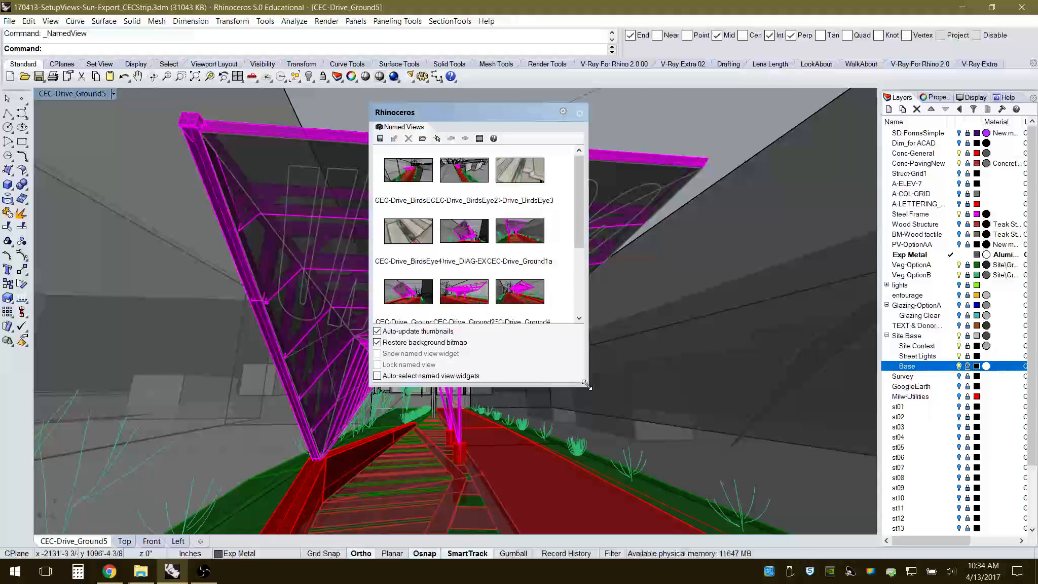
pyautogui.moveTo(608, 404); pyautogui.dragTo(699, 455)
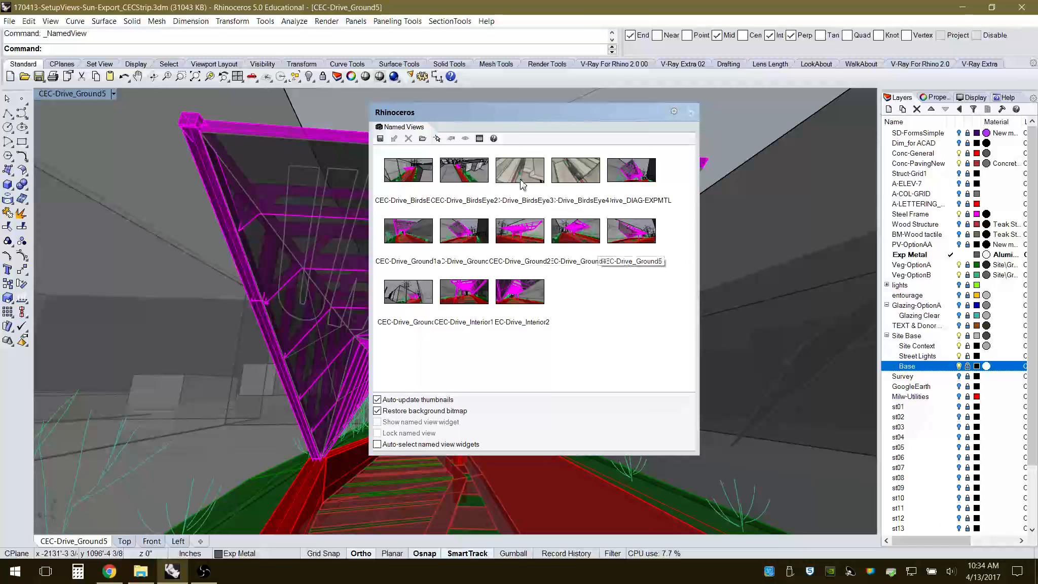
pyautogui.doubleClick(464, 180)
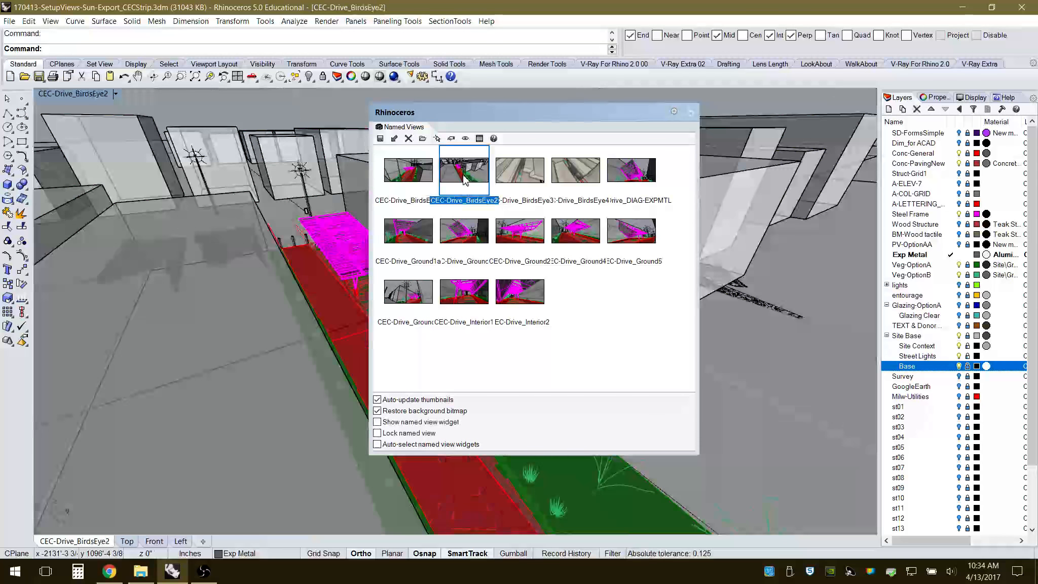
pyautogui.moveTo(558, 116); pyautogui.dragTo(726, 113)
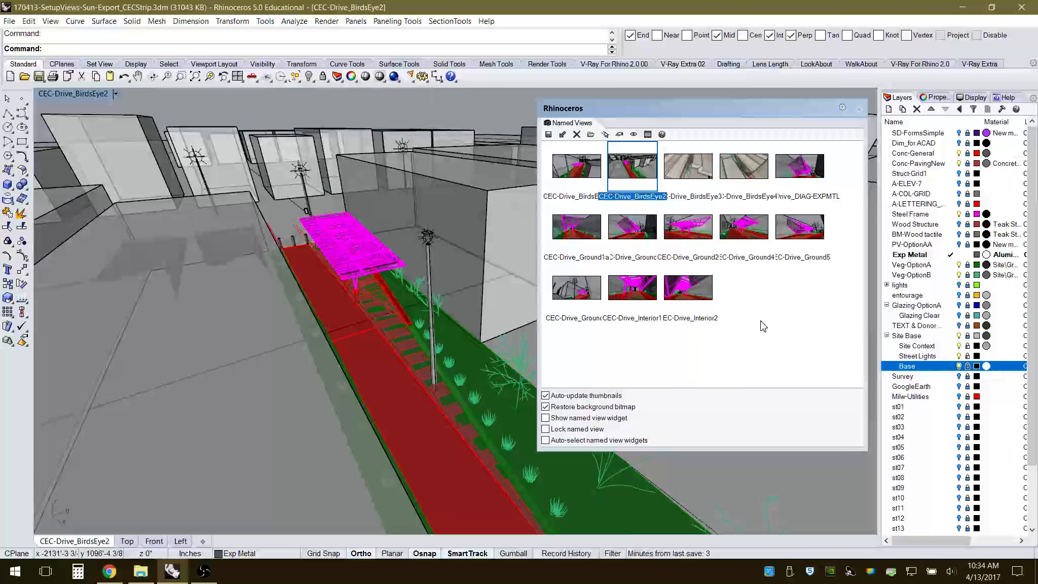
# Delete all saved named views and close the named views manager.
pyautogui.click(690, 287)
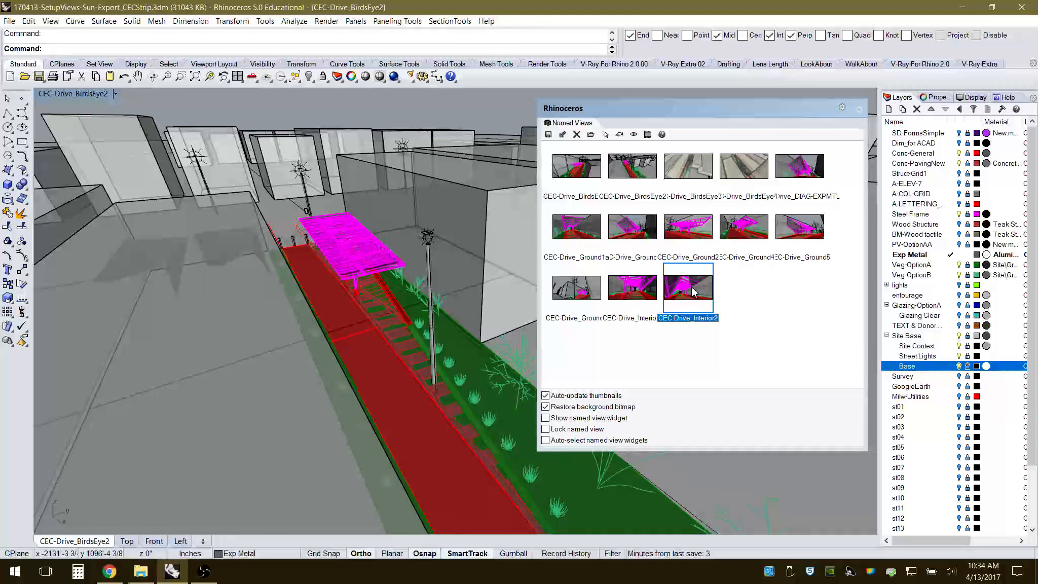
pyautogui.hotkey('ctrl', 'a')
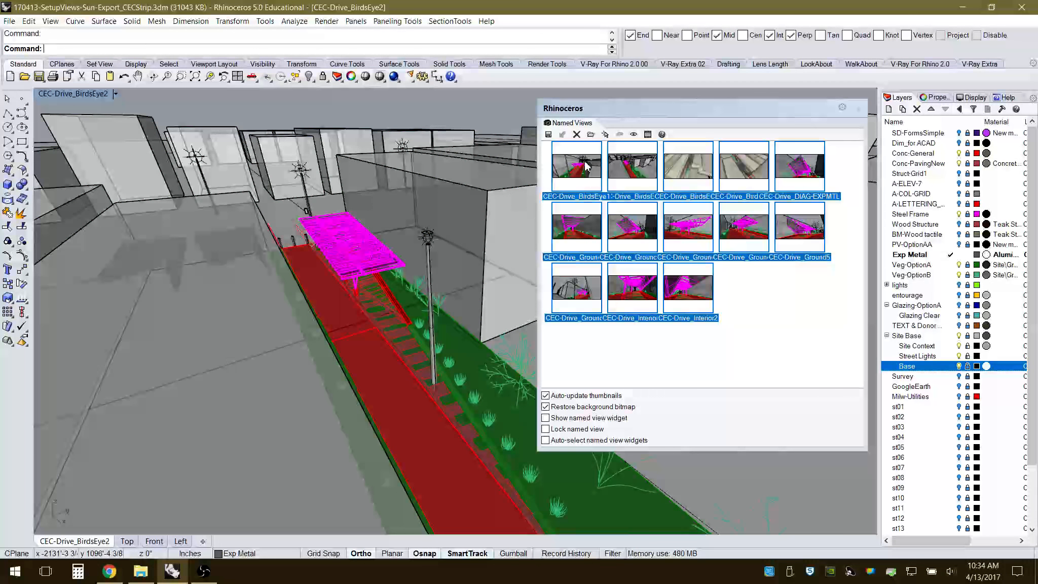
pyautogui.click(576, 134)
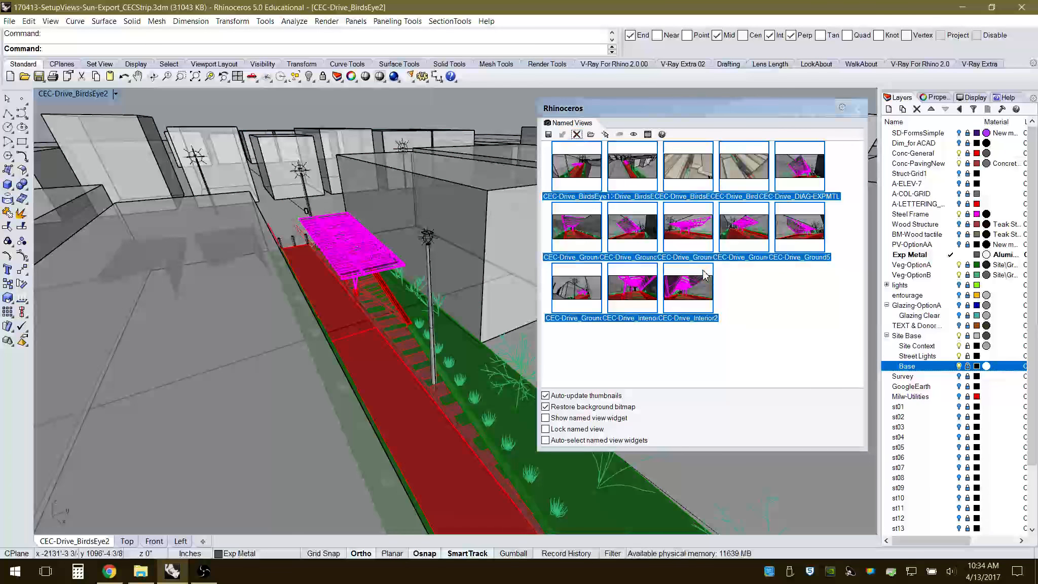
pyautogui.click(858, 109)
# Select the canopy geometry, zoom the perspective view to it so the view centres there, and clear the selection.
pyautogui.moveTo(332, 300); pyautogui.dragTo(569, 266, button='right')
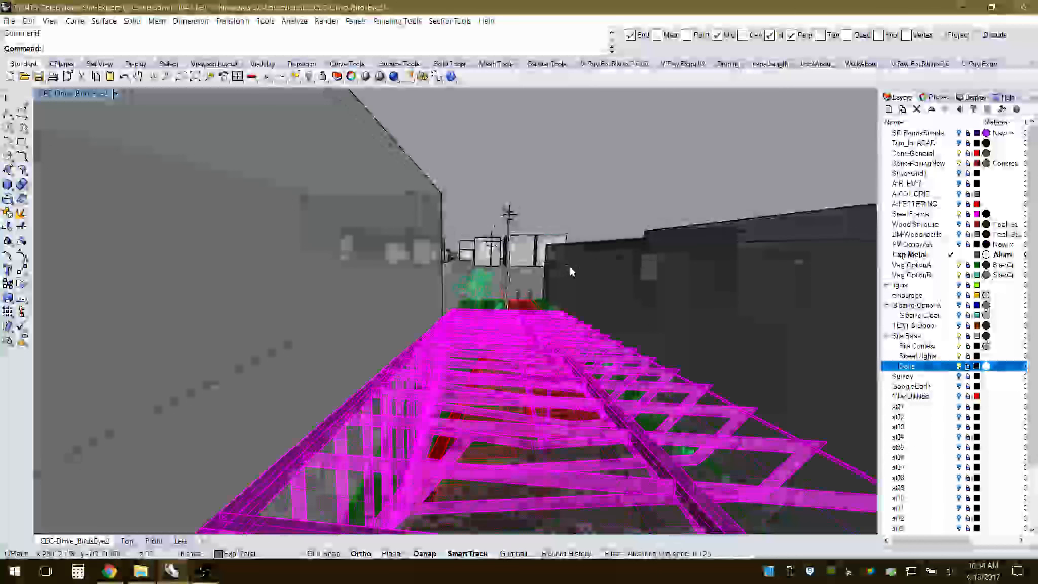
pyautogui.scroll(-3, 522, 263)
pyautogui.moveTo(588, 350); pyautogui.dragTo(547, 325, button='right')
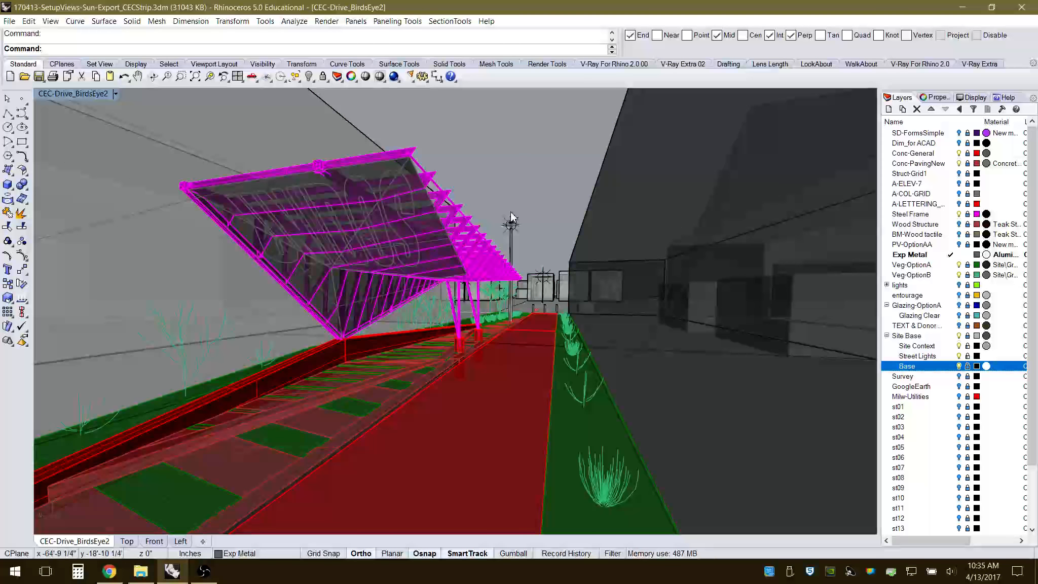
pyautogui.moveTo(517, 206); pyautogui.dragTo(304, 236, button='right')
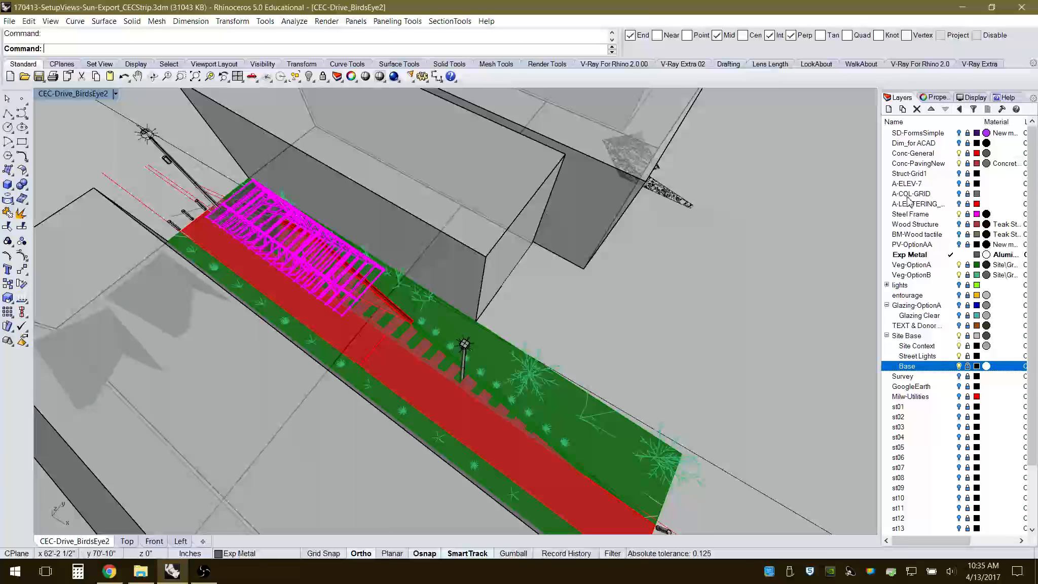
pyautogui.moveTo(204, 157); pyautogui.dragTo(405, 324)
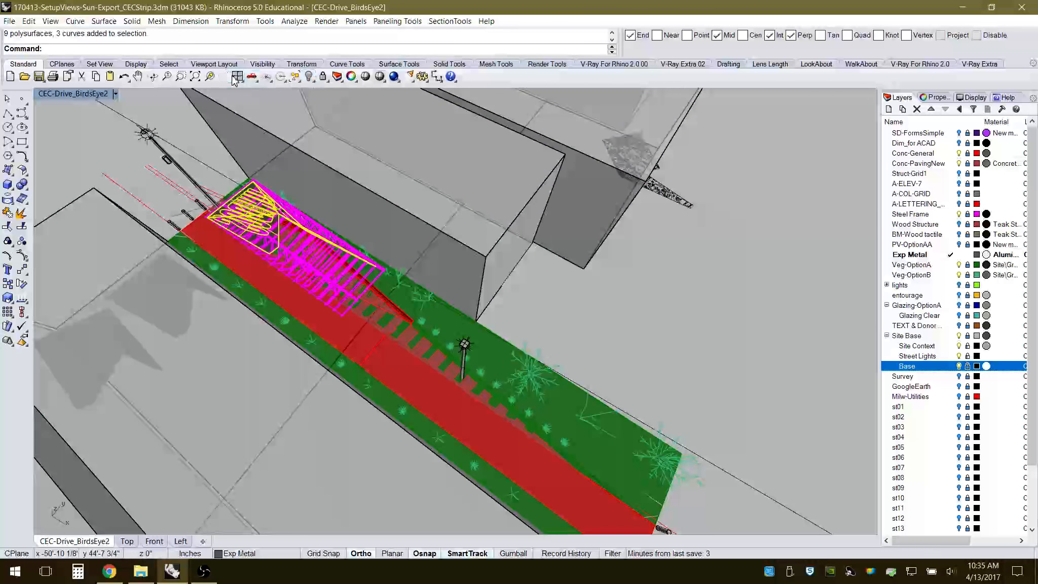
pyautogui.click(211, 77)
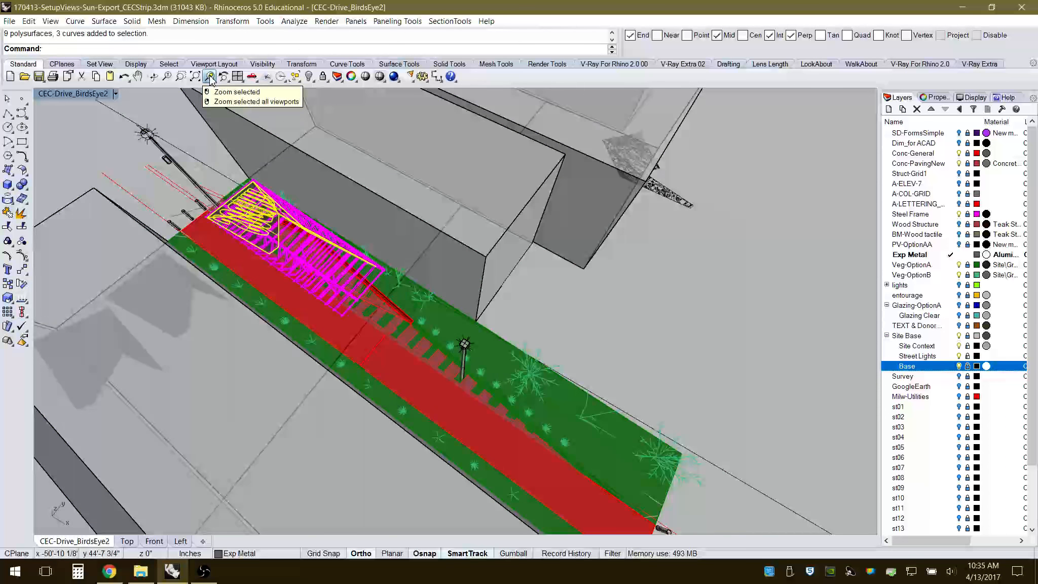
pyautogui.scroll(3, 431, 349)
pyautogui.moveTo(431, 349); pyautogui.dragTo(749, 202, button='right')
pyautogui.click(756, 178)
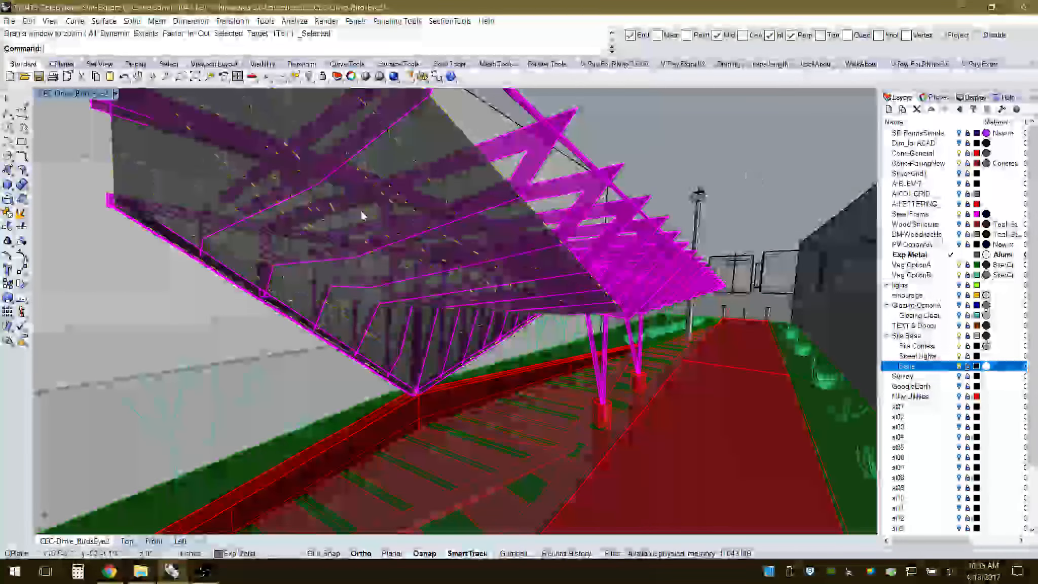
# Compose a low ground-level perspective looking up at the canopy's underside, with the drive receding behind it.
pyautogui.scroll(-2, 361, 210)
pyautogui.moveTo(454, 308); pyautogui.dragTo(467, 285, button='right')
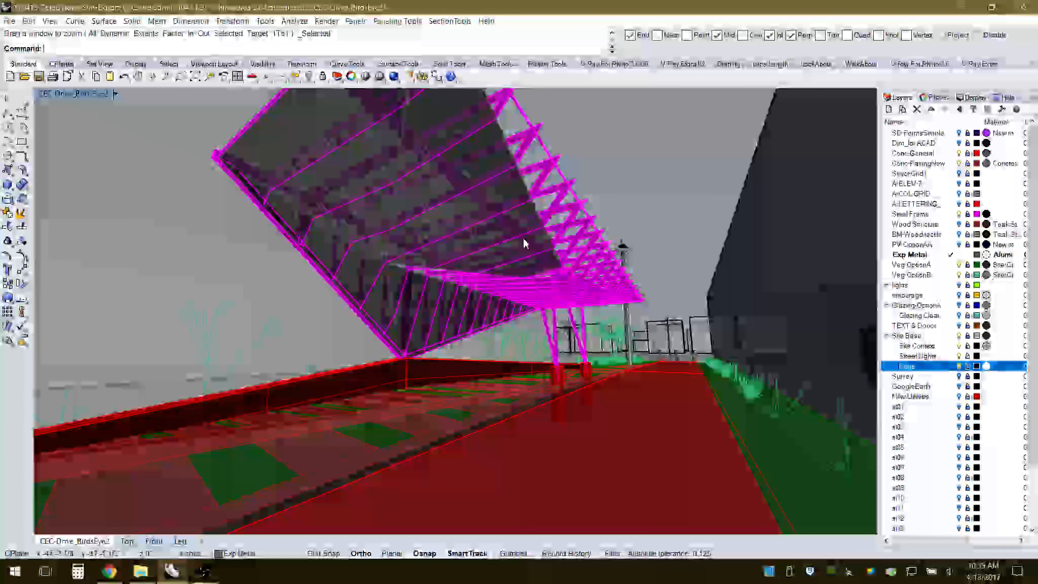
pyautogui.keyDown('shift'); pyautogui.moveTo(523, 241); pyautogui.dragTo(502, 311, button='right'); pyautogui.keyUp('shift')
pyautogui.moveTo(549, 345)
pyautogui.mouseDown(button='right')
pyautogui.moveTo(566, 324)
pyautogui.moveTo(580, 340)
pyautogui.moveTo(565, 339)
pyautogui.mouseUp(button='right')
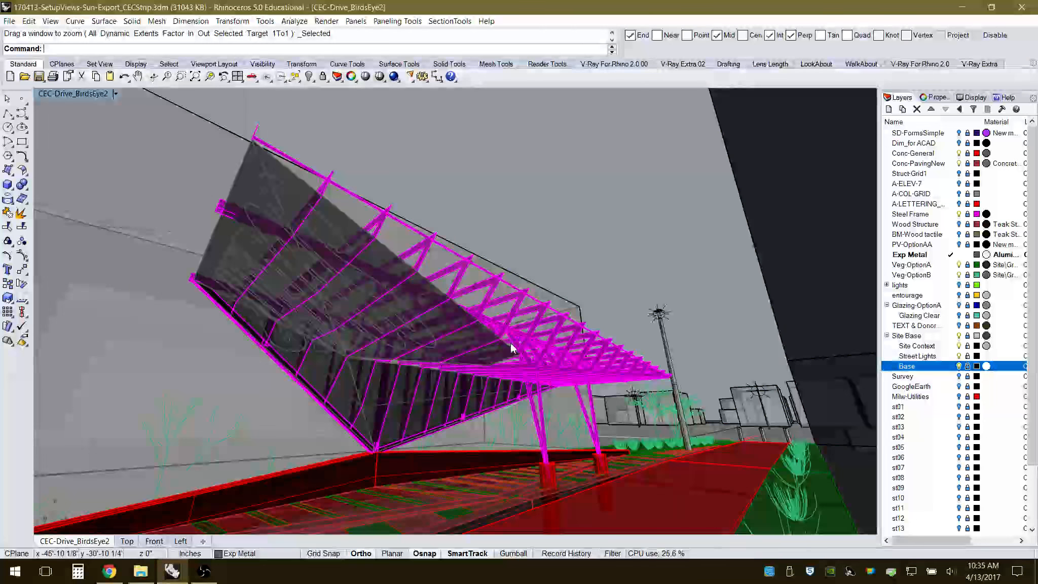
pyautogui.keyDown('shift'); pyautogui.moveTo(464, 345); pyautogui.dragTo(506, 341, button='right'); pyautogui.keyUp('shift')
pyautogui.moveTo(539, 291); pyautogui.dragTo(539, 275, button='right')
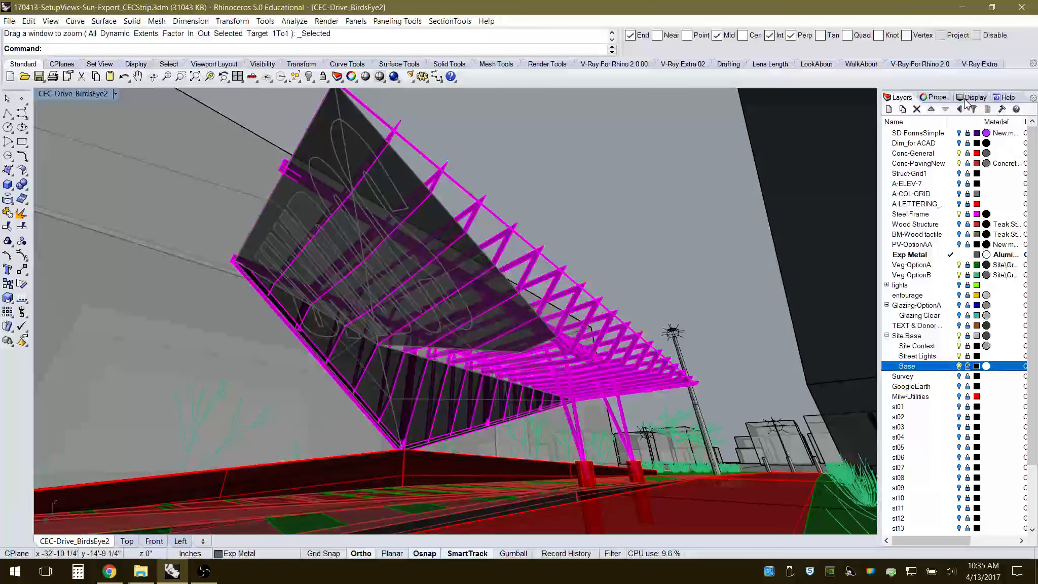
# Set the viewport camera's Z location to 70 in the view properties.
pyautogui.click(935, 97)
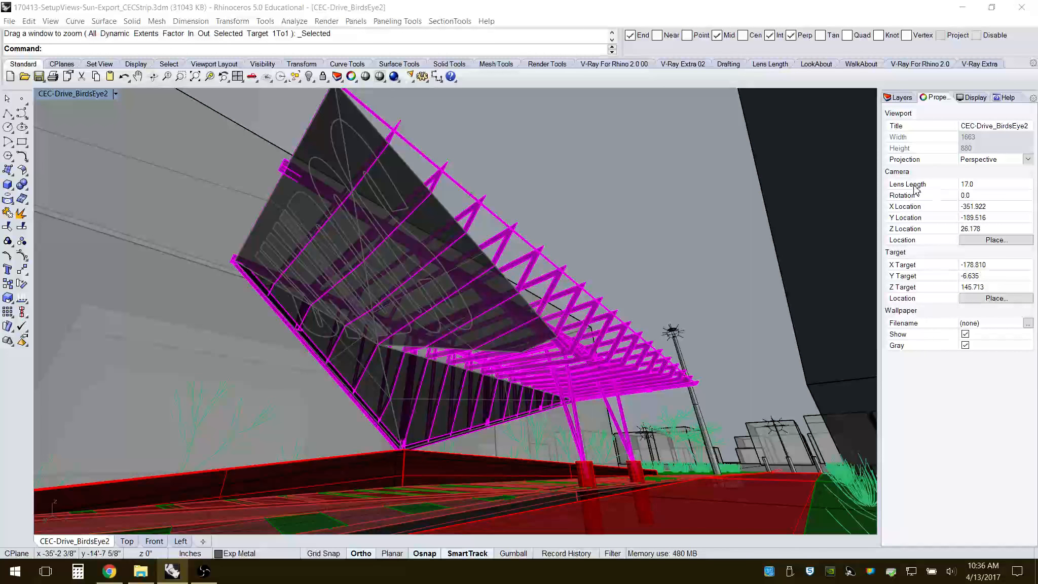
pyautogui.click(974, 185)
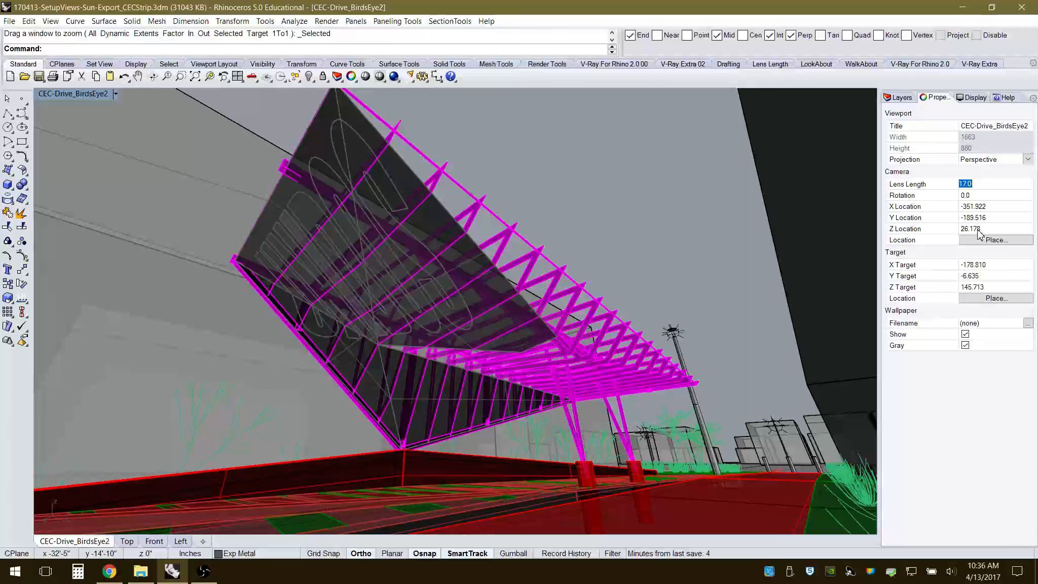
pyautogui.click(982, 231)
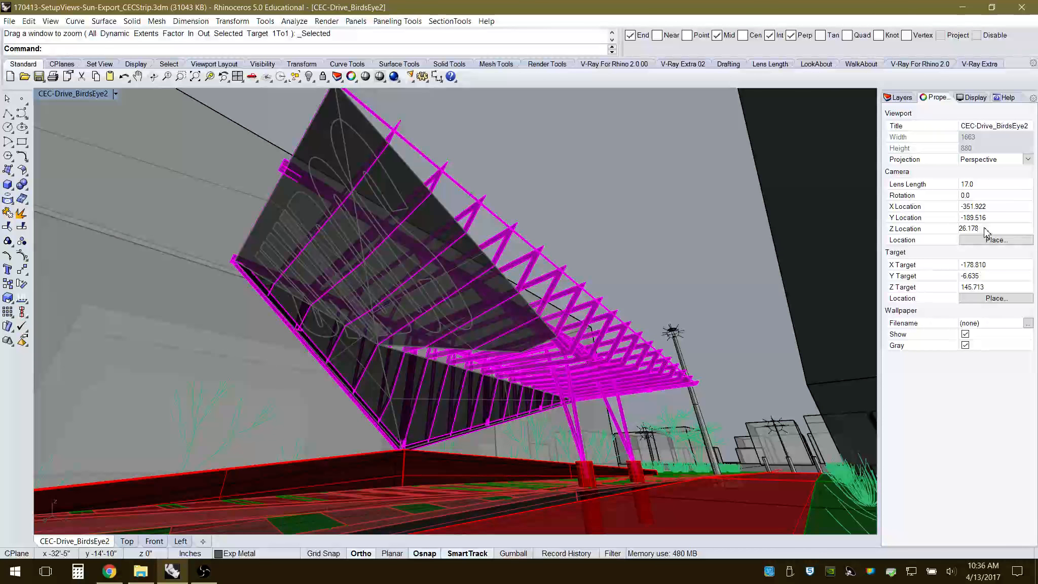
pyautogui.moveTo(983, 229); pyautogui.dragTo(958, 231)
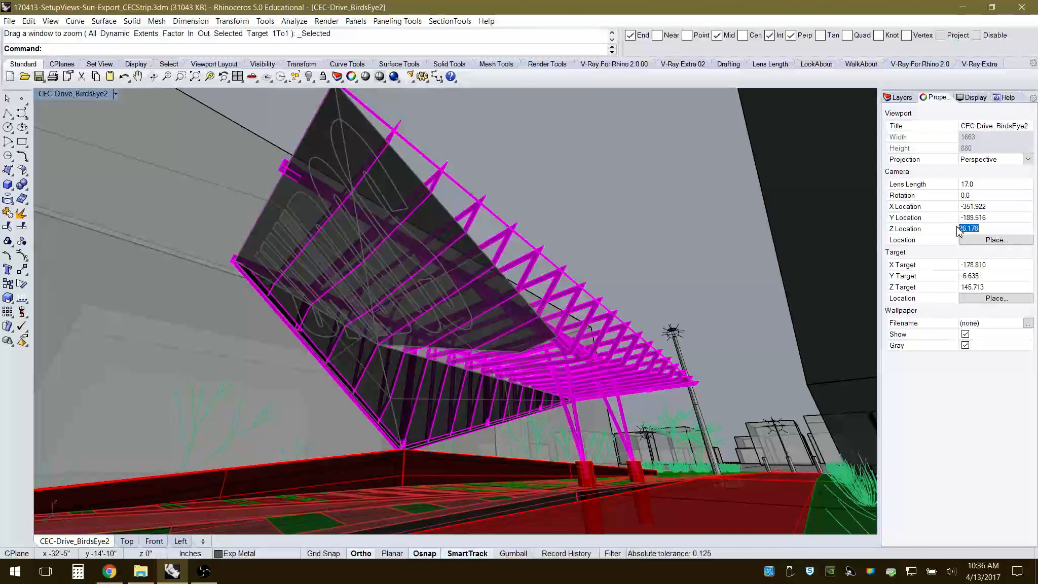
pyautogui.write('70')
pyautogui.press('Return')
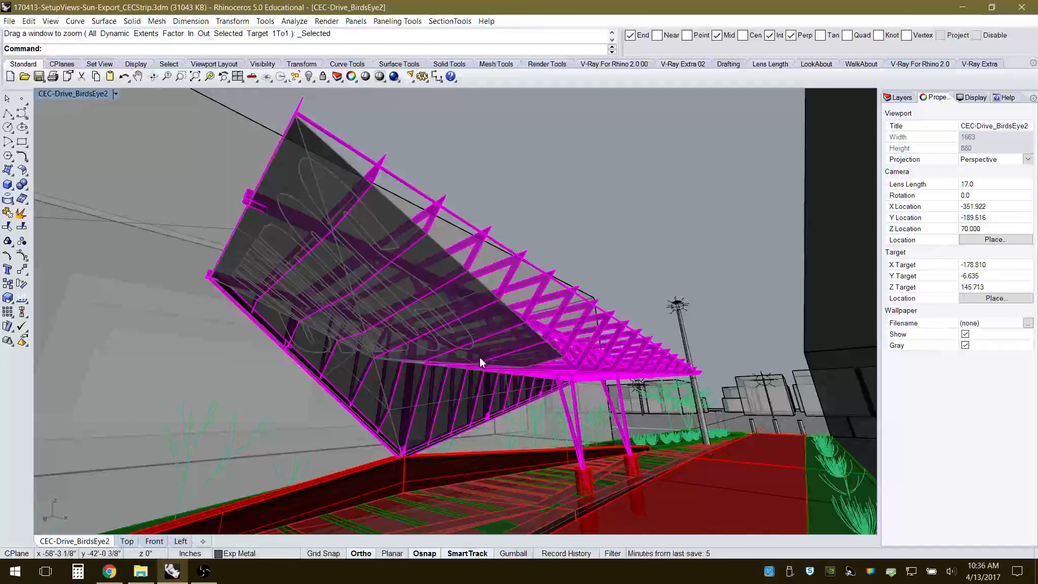
# Fine-tune the perspective framing so the whole canopy and its support columns fit in the view at the 70-inch camera height.
pyautogui.moveTo(480, 357); pyautogui.dragTo(465, 342, button='right')
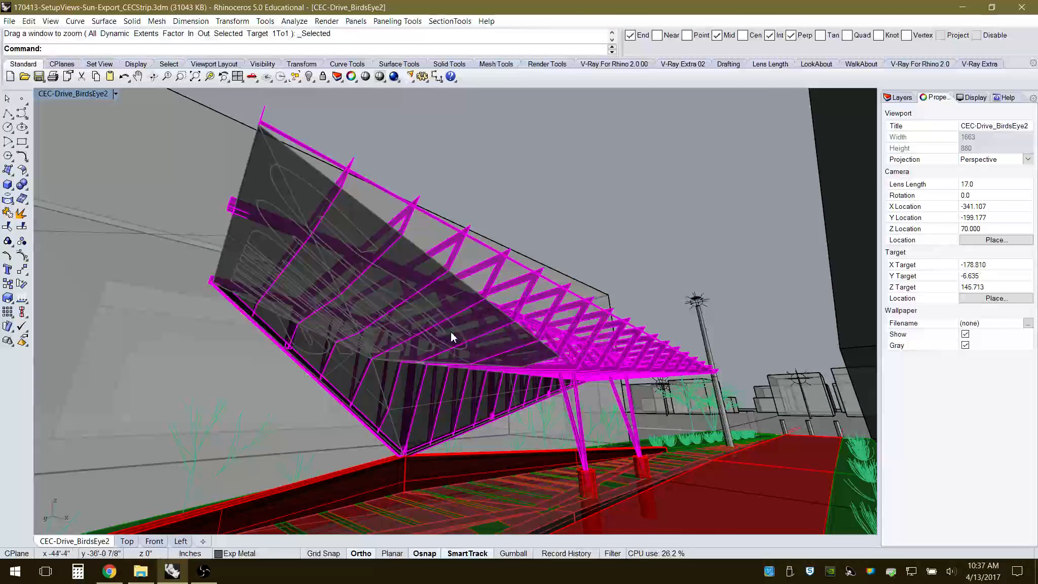
pyautogui.keyDown('shift'); pyautogui.moveTo(451, 333); pyautogui.dragTo(464, 330, button='right'); pyautogui.keyUp('shift')
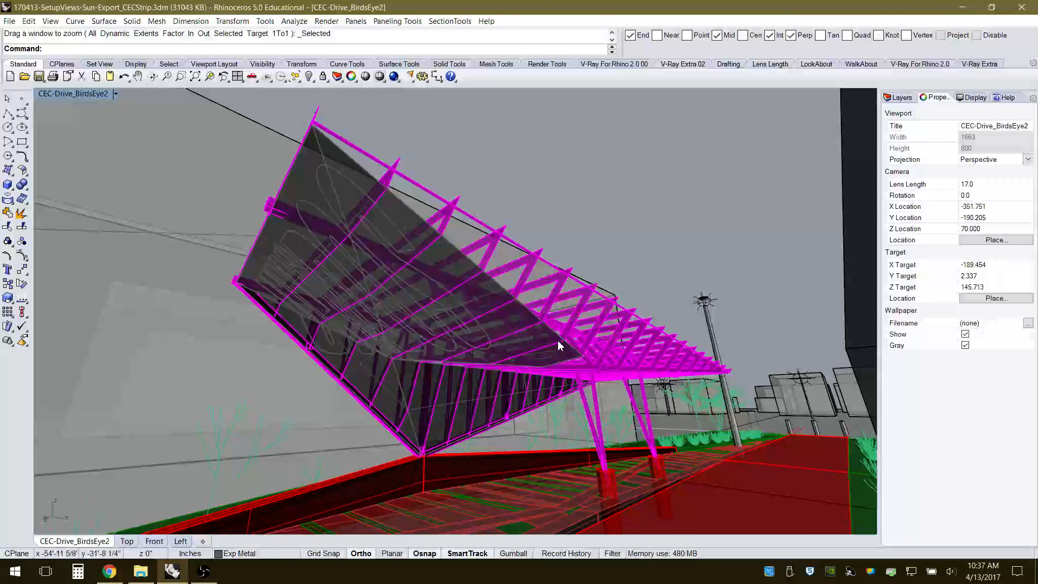
pyautogui.keyDown('shift'); pyautogui.moveTo(583, 217); pyautogui.dragTo(579, 206, button='right'); pyautogui.keyUp('shift')
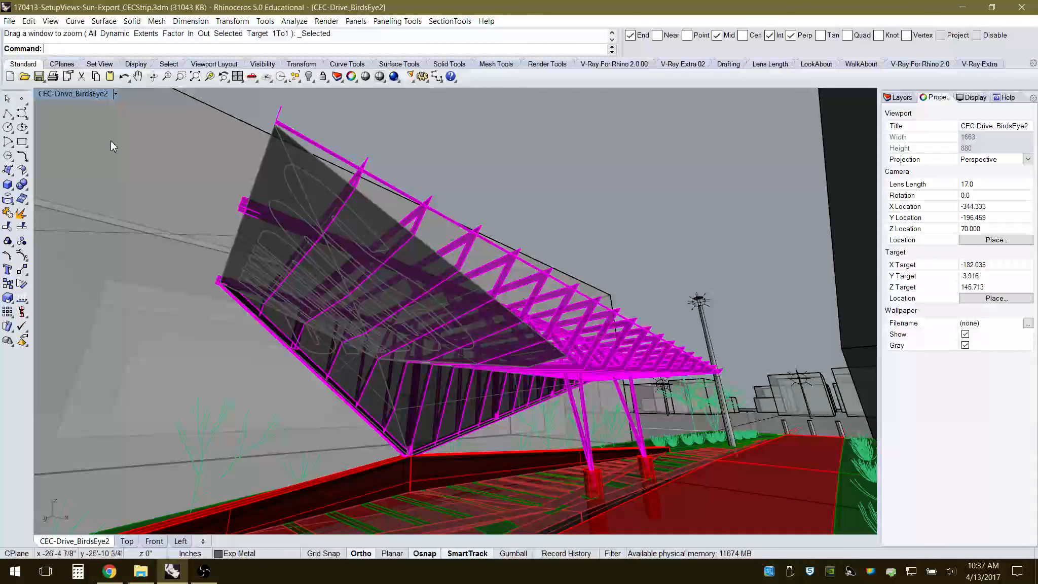
# Save the current perspective as a named view called ground-1.
pyautogui.click(116, 94)
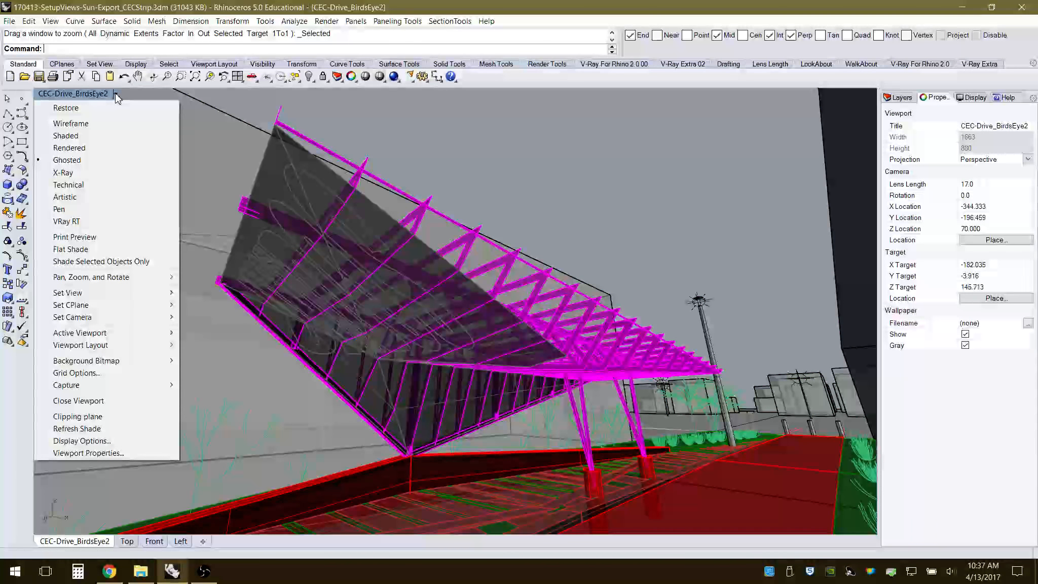
pyautogui.moveTo(99, 294)
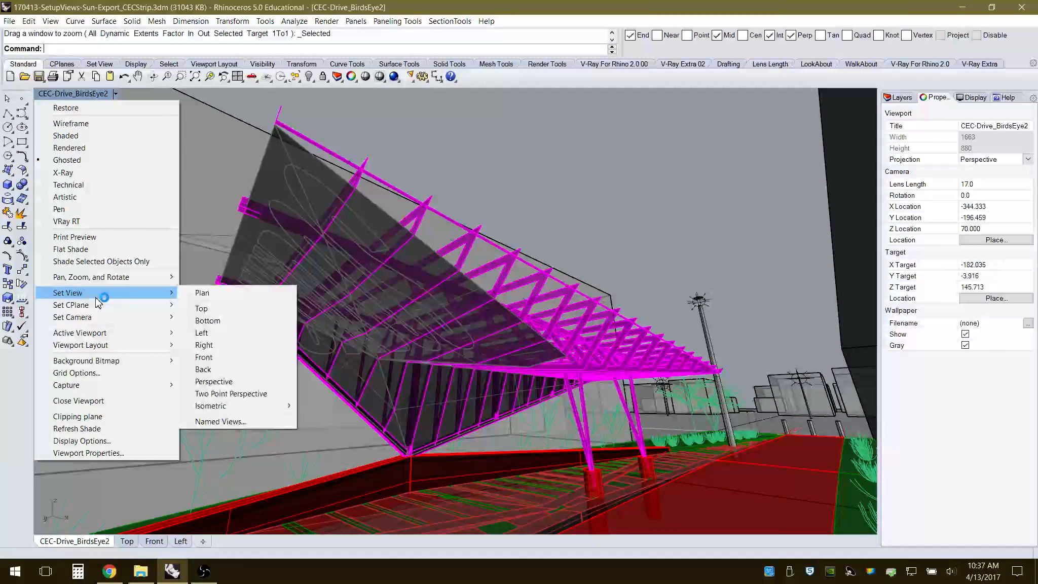
pyautogui.click(222, 421)
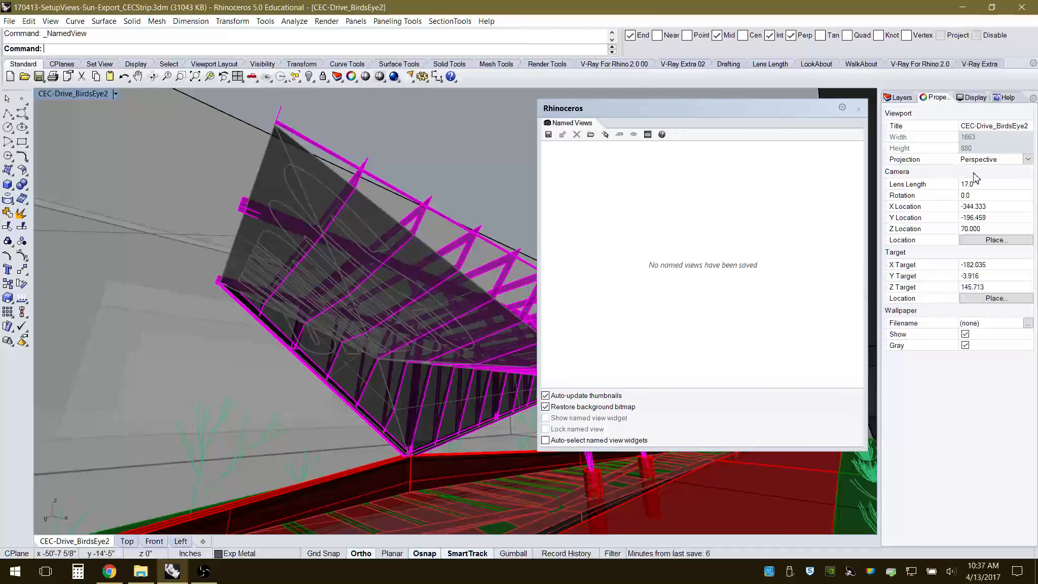
pyautogui.click(548, 135)
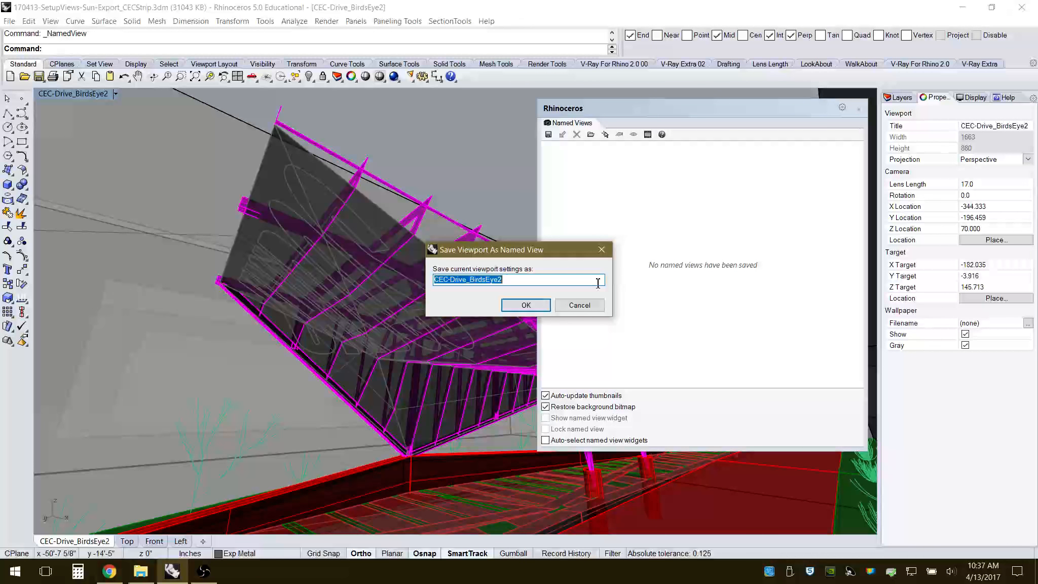
pyautogui.write('groun')
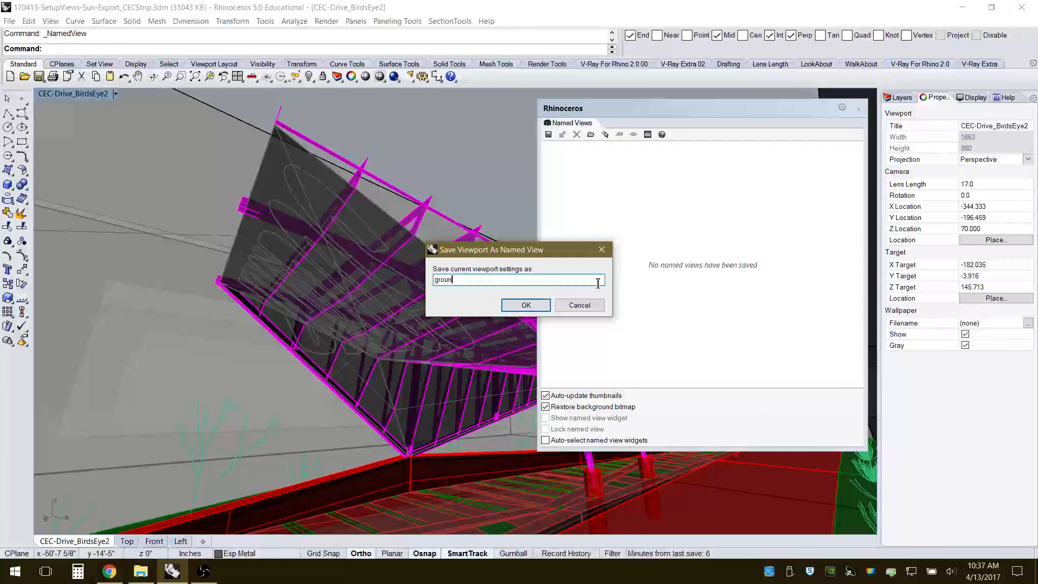
pyautogui.write('d-1')
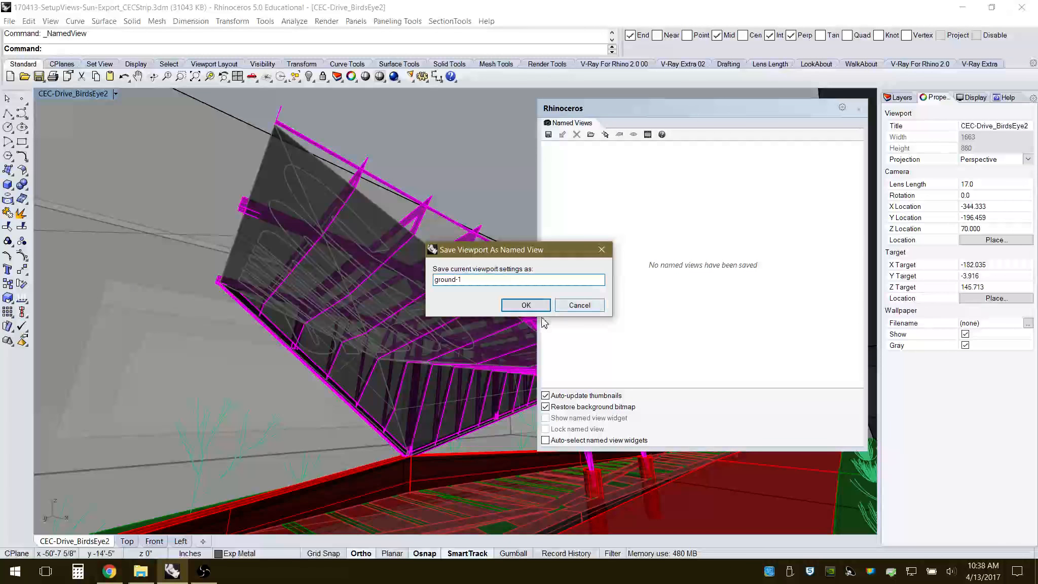
pyautogui.click(526, 305)
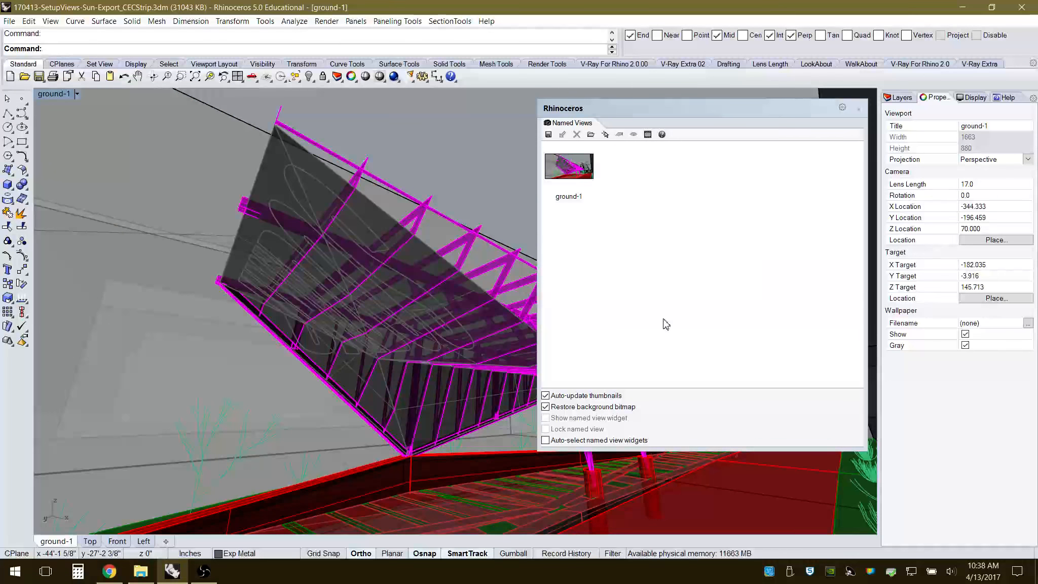
# Orbit away from the saved camera position, restore the ground-1 named view, and close the named views window.
pyautogui.moveTo(419, 266); pyautogui.dragTo(288, 283, button='right')
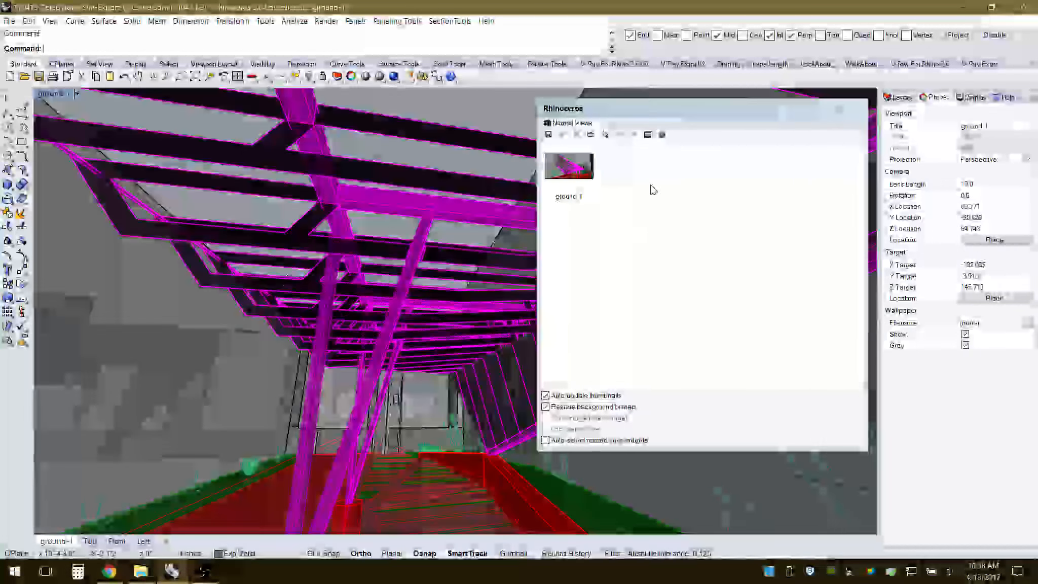
pyautogui.doubleClick(576, 171)
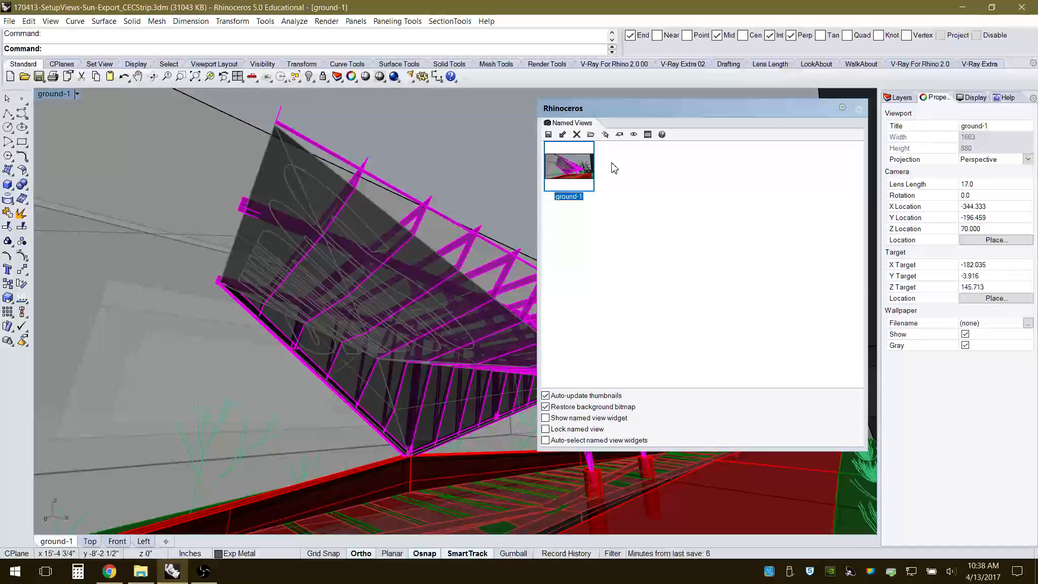
pyautogui.click(857, 109)
# Pull back to an aerial overview of the whole site, and bring the viewport back to the saved ground-1 view.
pyautogui.moveTo(634, 213); pyautogui.dragTo(335, 349, button='right')
pyautogui.scroll(-6, 419, 264)
pyautogui.moveTo(507, 274); pyautogui.dragTo(322, 282, button='right')
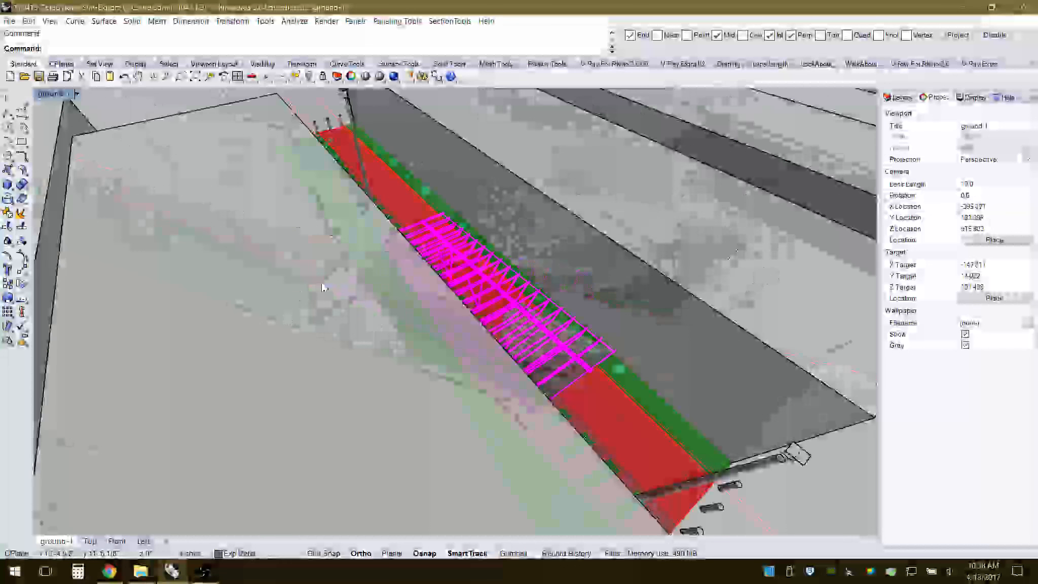
pyautogui.scroll(-7, 380, 276)
pyautogui.moveTo(441, 305); pyautogui.dragTo(314, 284, button='right')
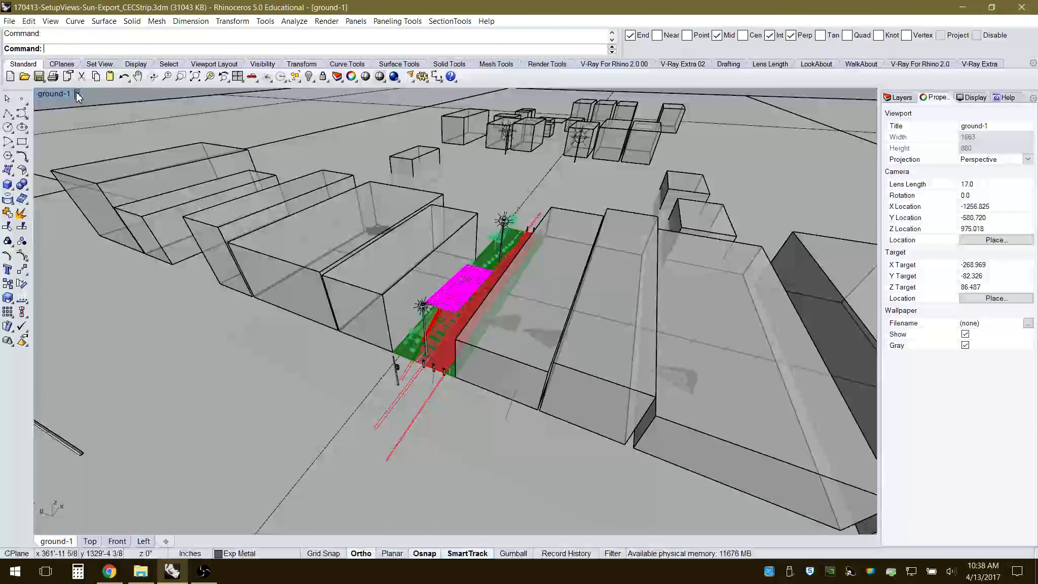
pyautogui.click(77, 93)
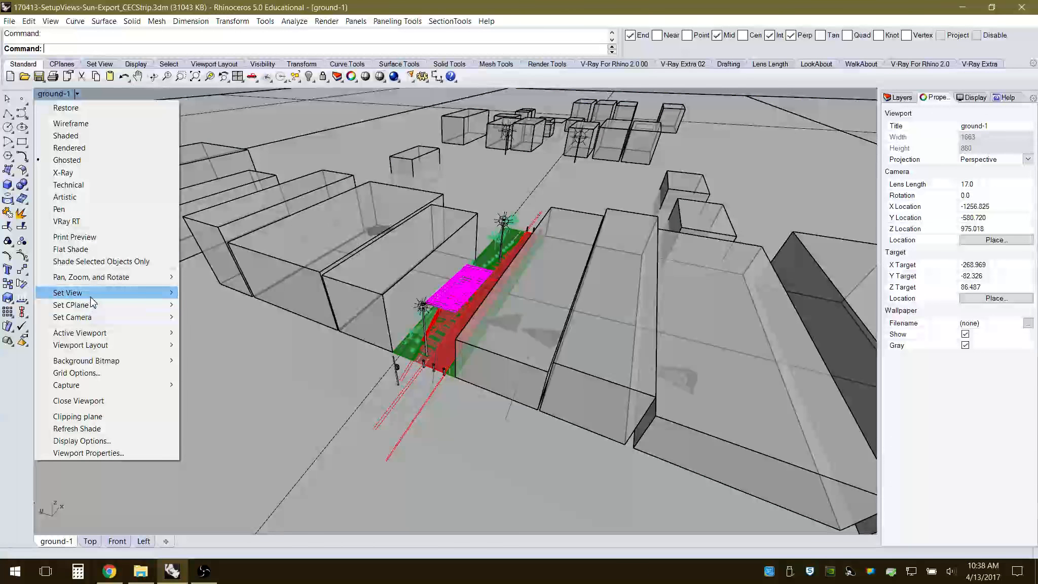
pyautogui.moveTo(150, 293)
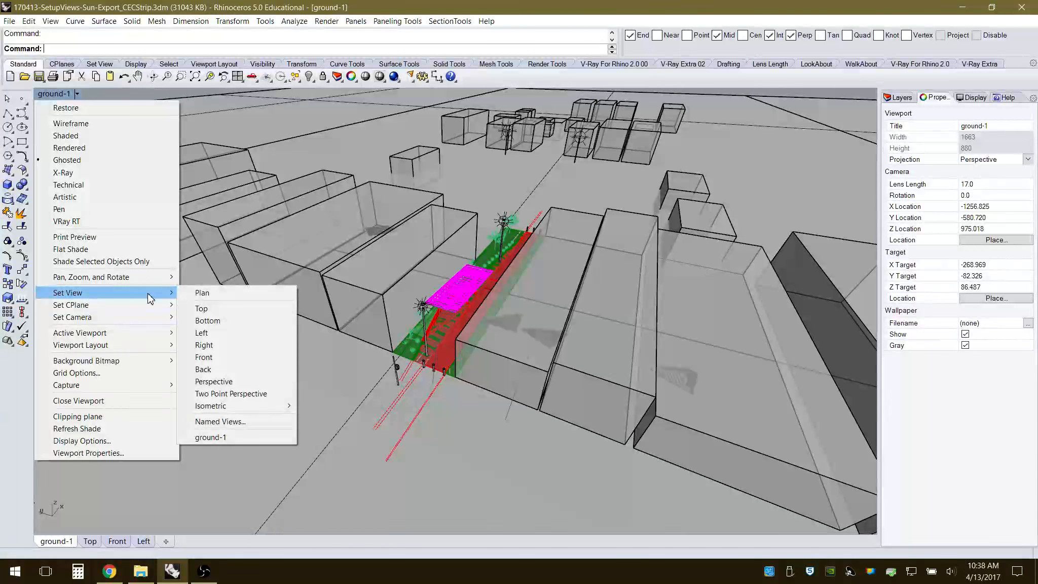
pyautogui.click(206, 437)
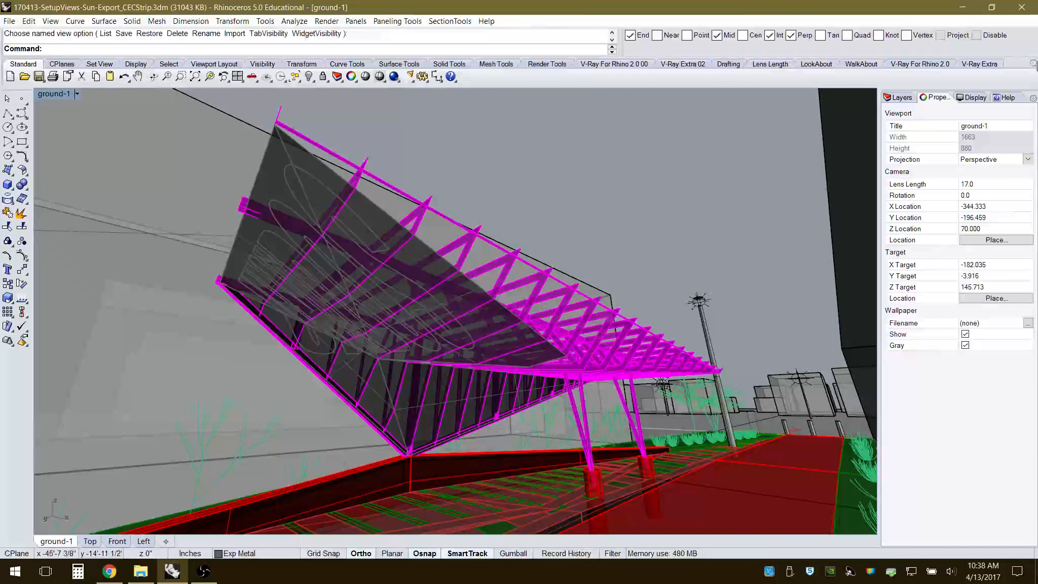
# Try a pale lavender-blue base color in the layer material of the A-LETTERING layer.
pyautogui.click(899, 97)
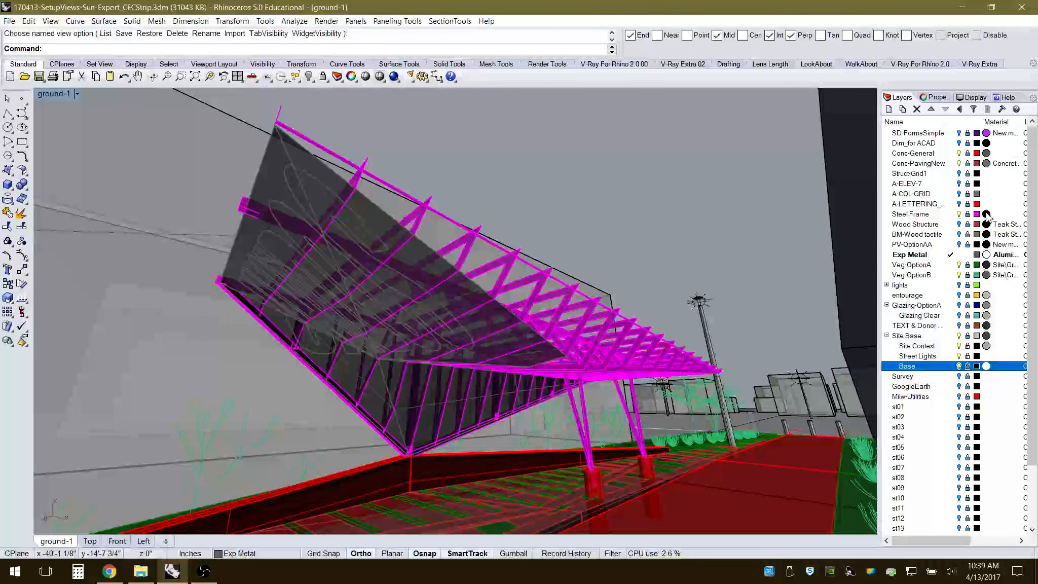
pyautogui.click(987, 203)
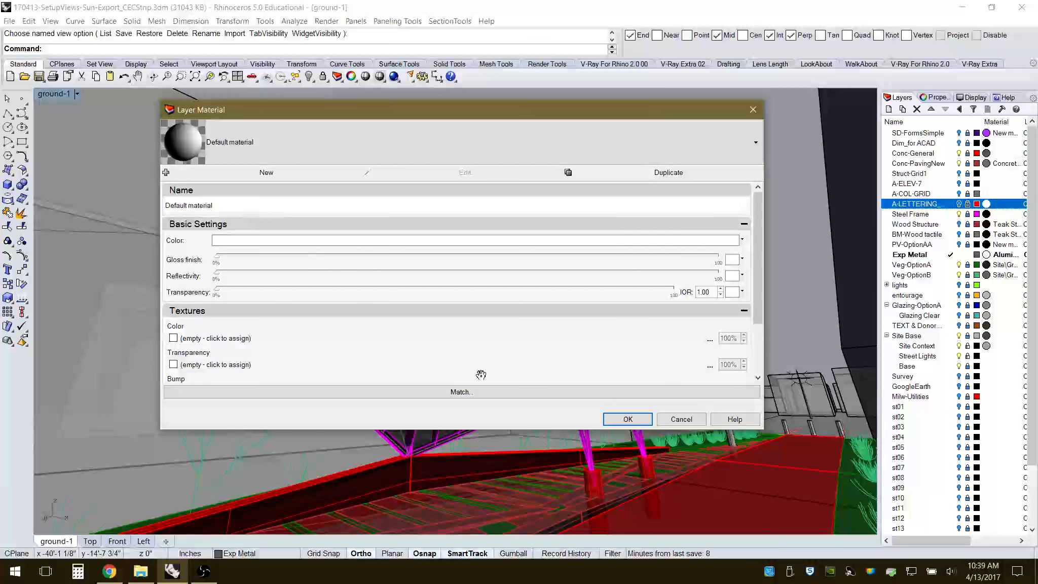
pyautogui.moveTo(577, 432); pyautogui.dragTo(577, 484)
pyautogui.click(310, 241)
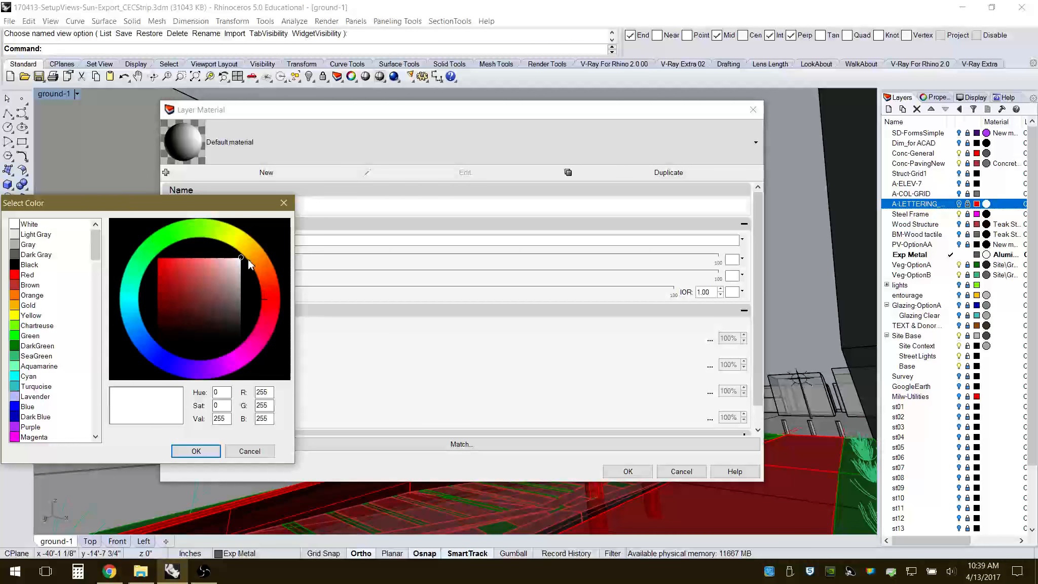
pyautogui.click(165, 361)
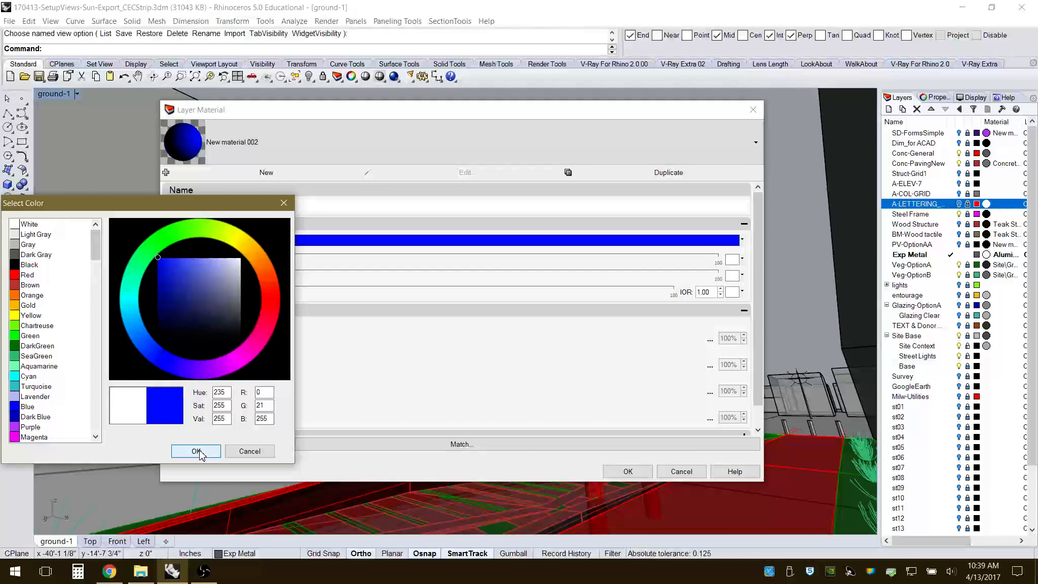
pyautogui.click(207, 263)
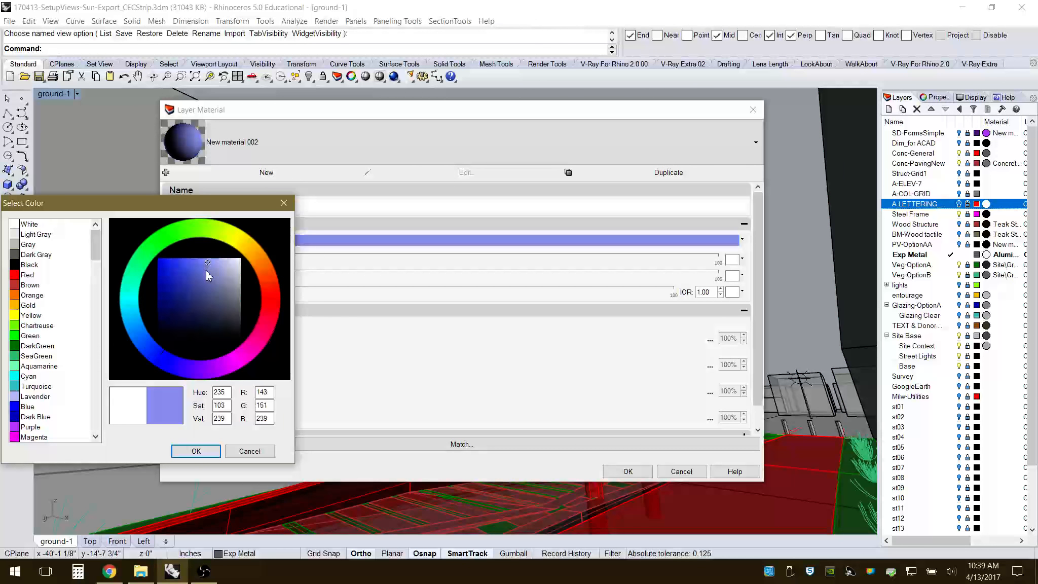
pyautogui.click(214, 263)
pyautogui.click(222, 261)
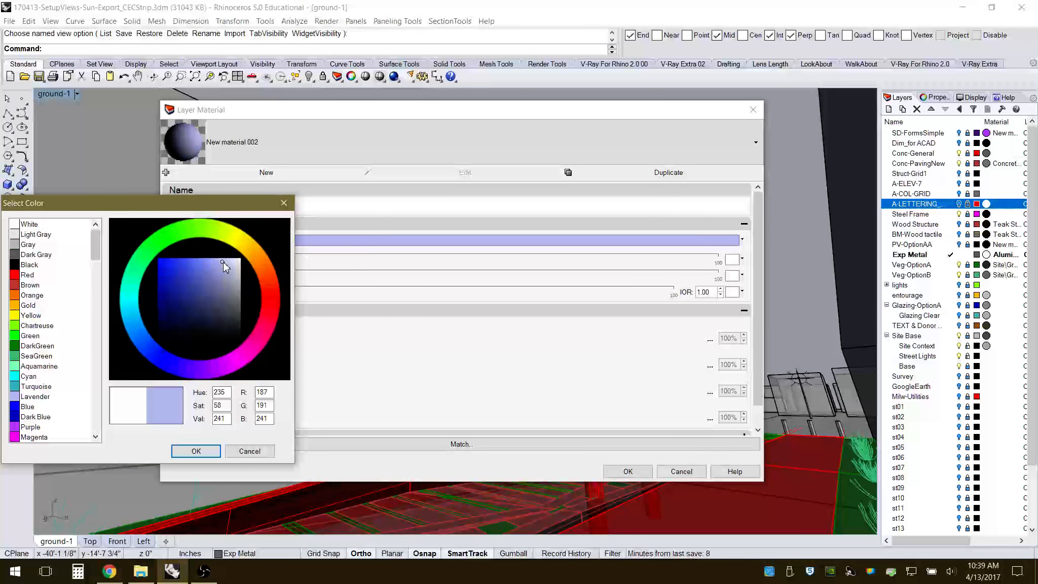
pyautogui.click(212, 451)
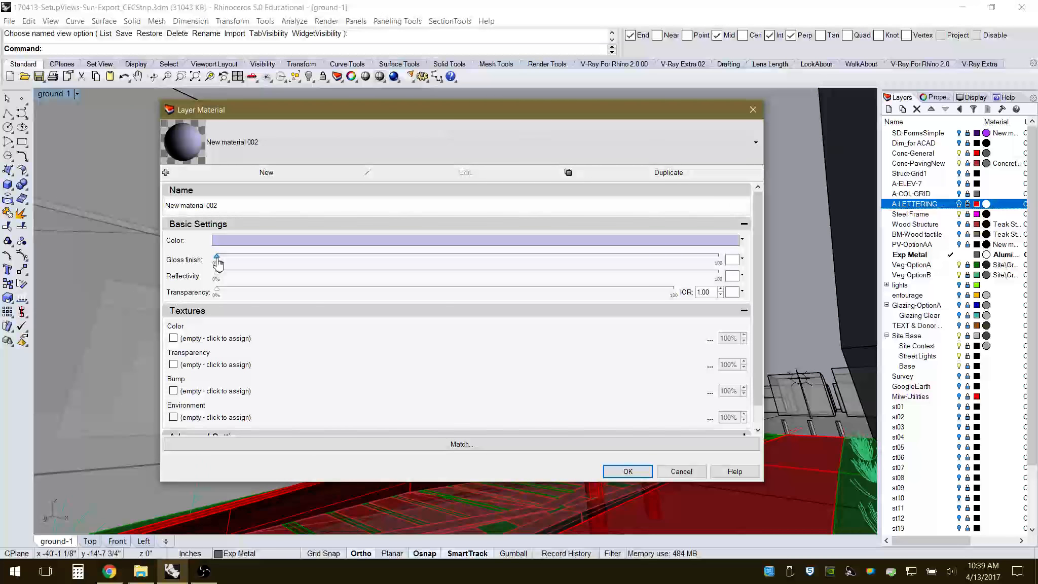
# Try 4% gloss, 46% reflectivity and 50% transparency on the lettering layer's material, and discard the material changes.
pyautogui.moveTo(217, 259); pyautogui.dragTo(446, 288)
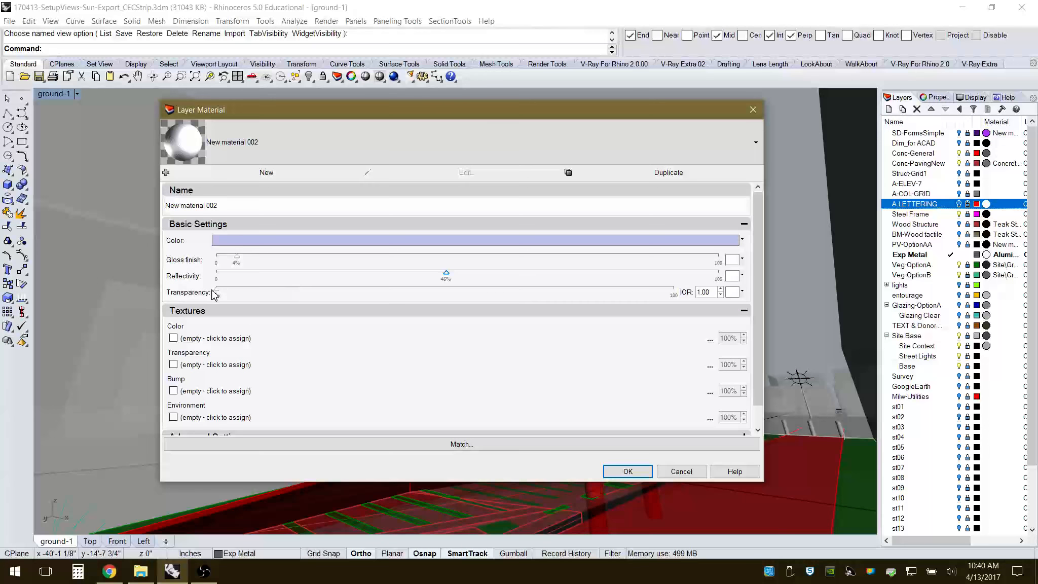
pyautogui.moveTo(219, 294); pyautogui.dragTo(446, 307)
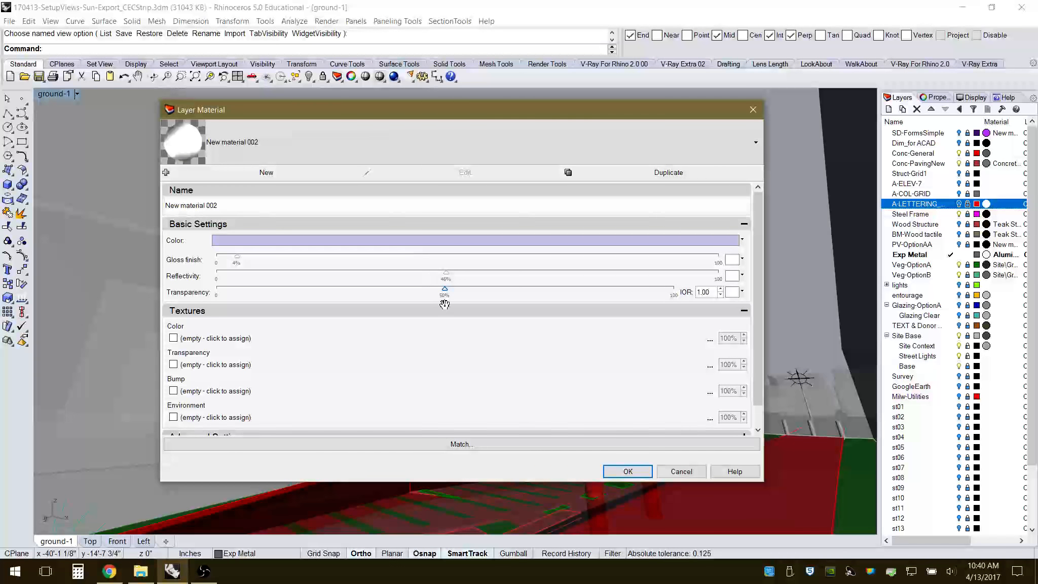
pyautogui.click(681, 471)
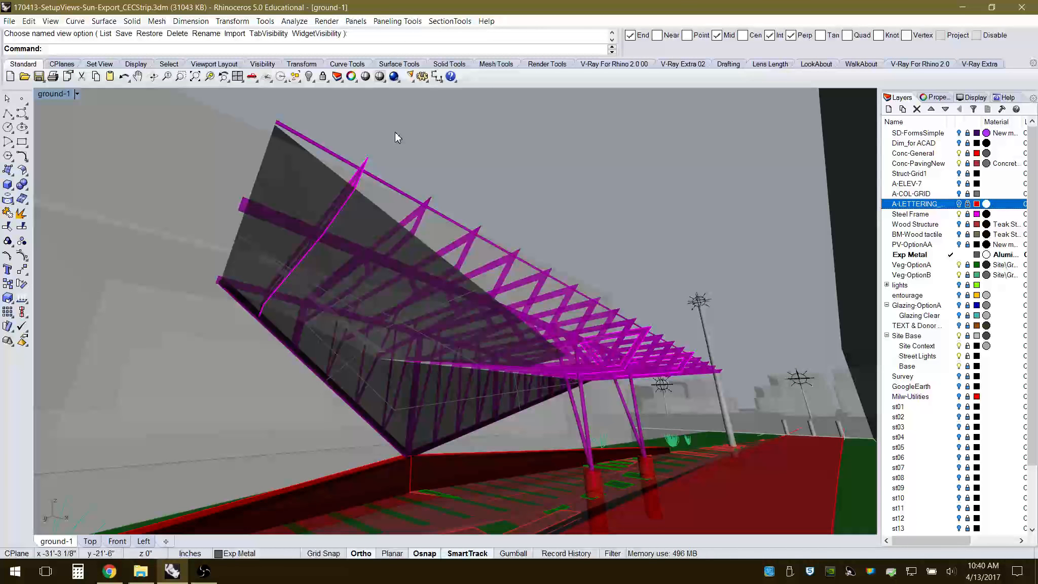
# Orbit the perspective off its saved position and reset the viewport to the ground-1 view.
pyautogui.moveTo(395, 132); pyautogui.dragTo(529, 203, button='right')
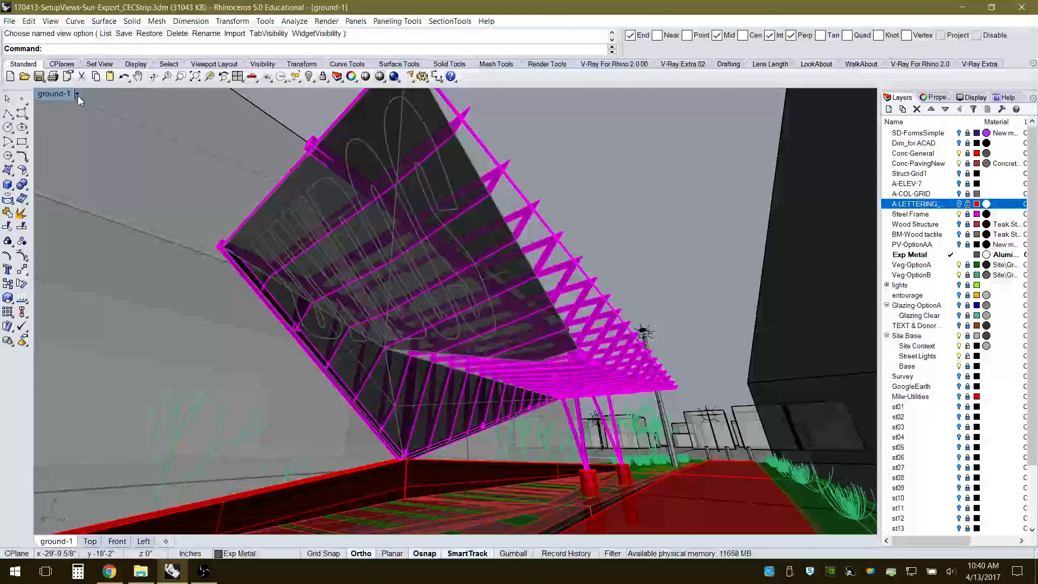
pyautogui.click(76, 94)
pyautogui.moveTo(121, 293)
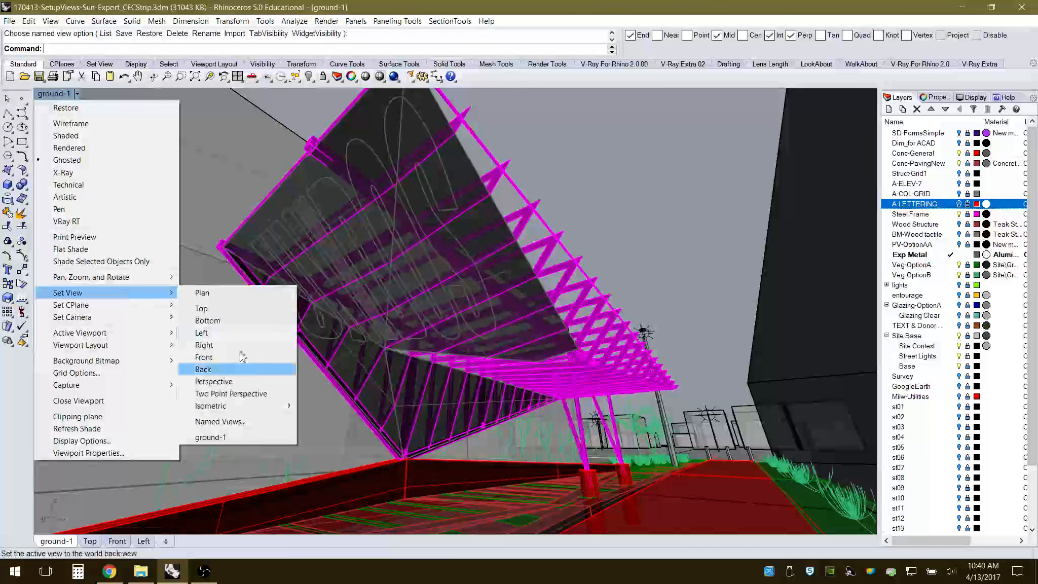
pyautogui.click(248, 437)
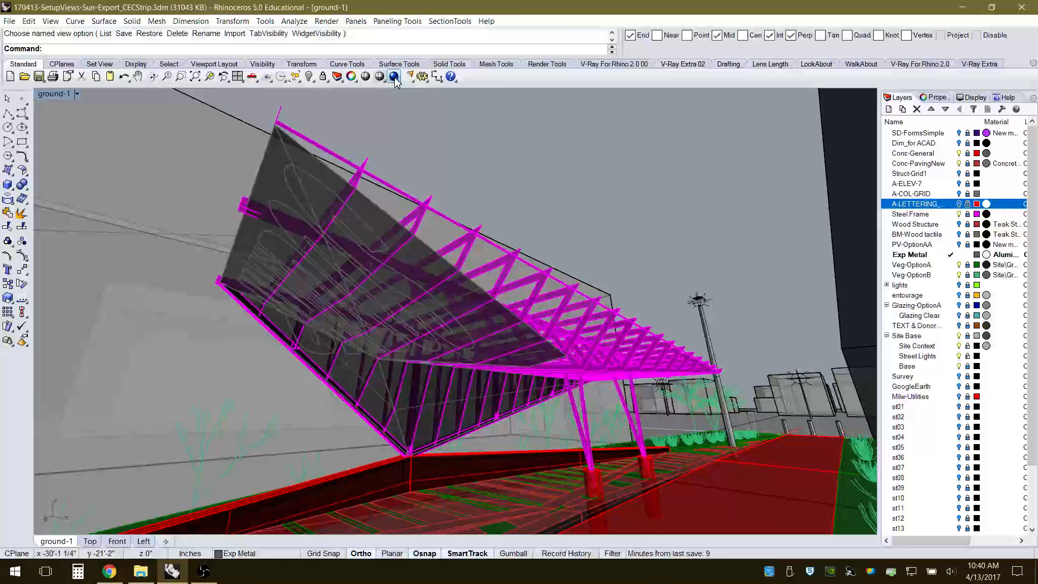
# In the Rhino Render settings, lock the viewport aspect ratio and set the output to 2000 pixels wide at 300 DPI.
pyautogui.rightClick(395, 77)
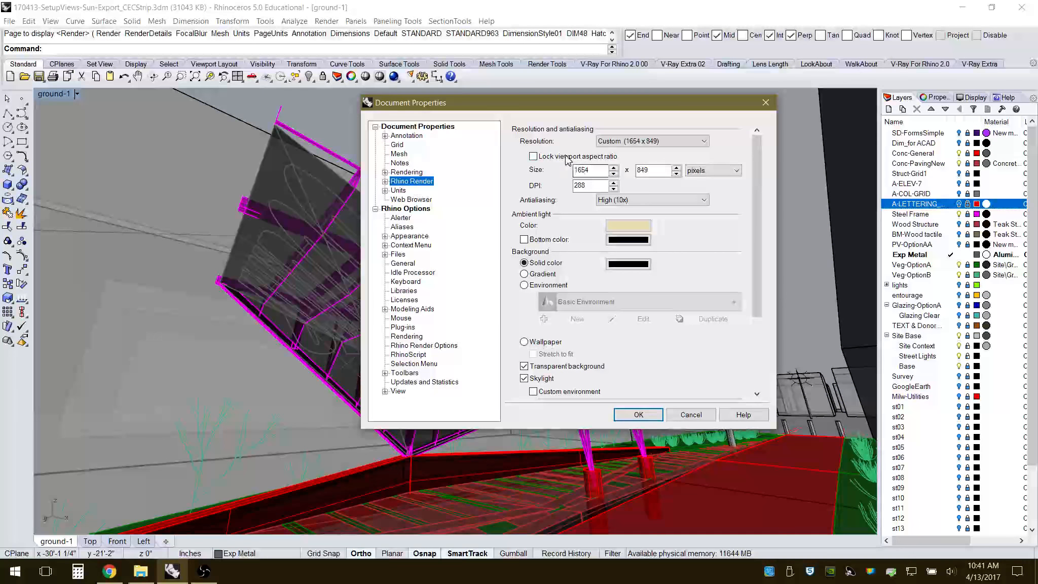
pyautogui.click(535, 159)
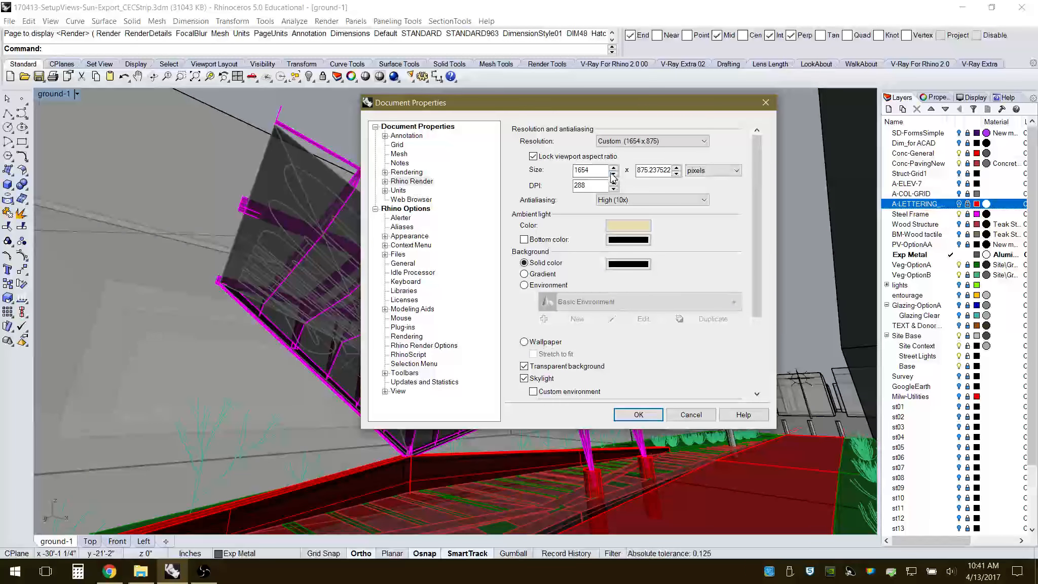
pyautogui.doubleClick(596, 170)
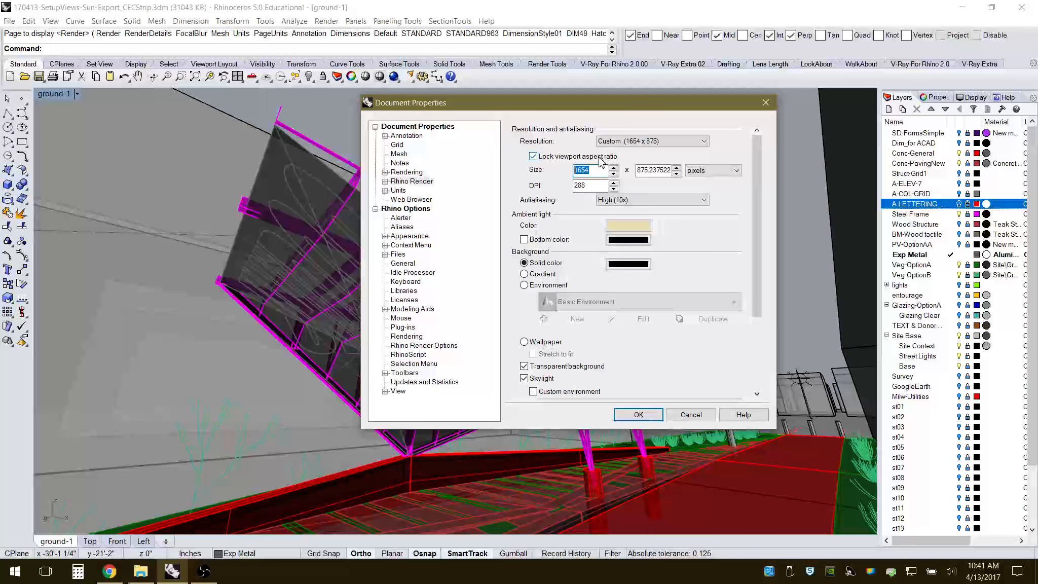
pyautogui.write('2000')
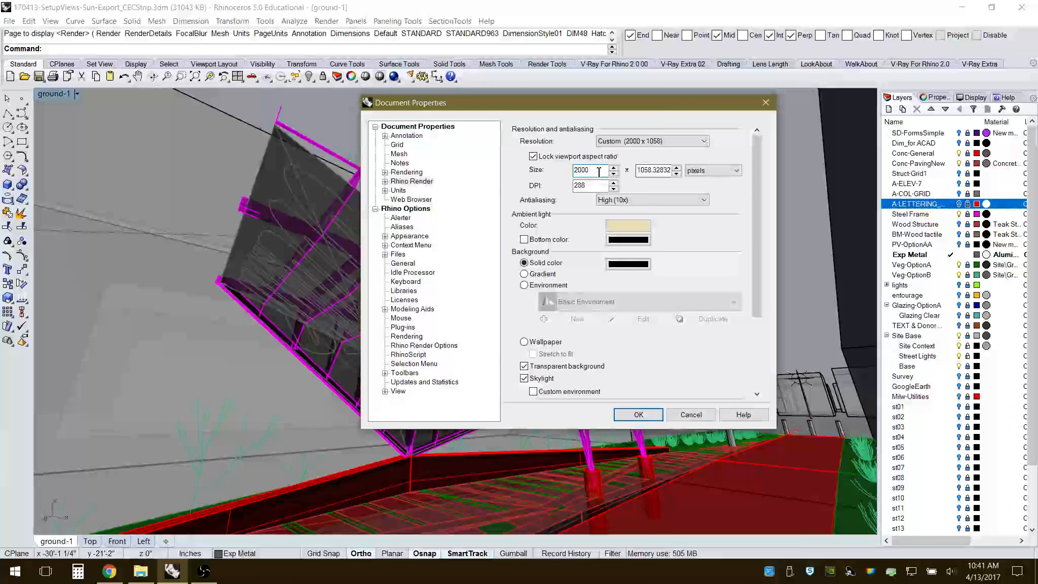
pyautogui.click(653, 171)
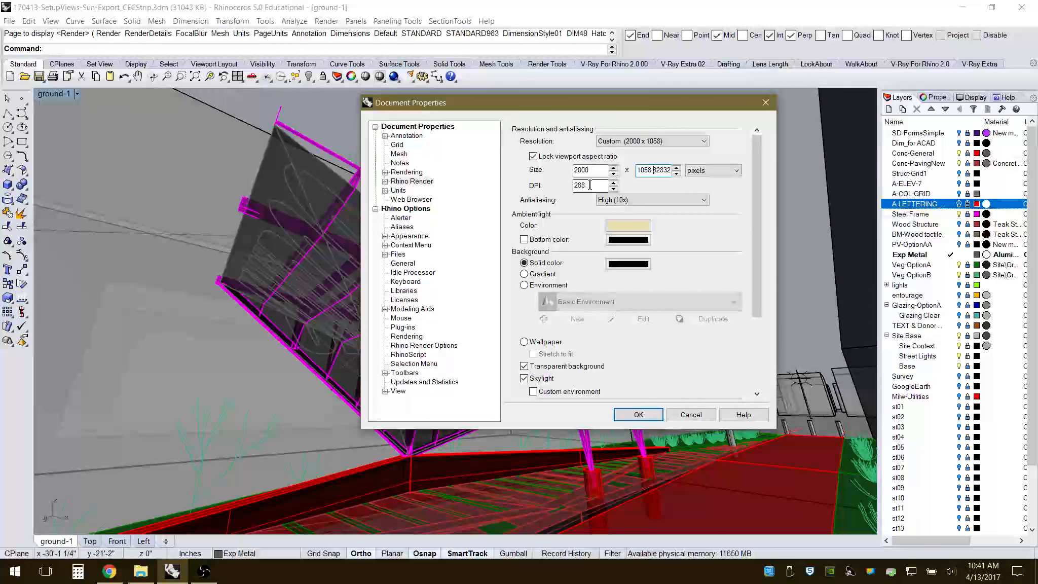
pyautogui.write('300')
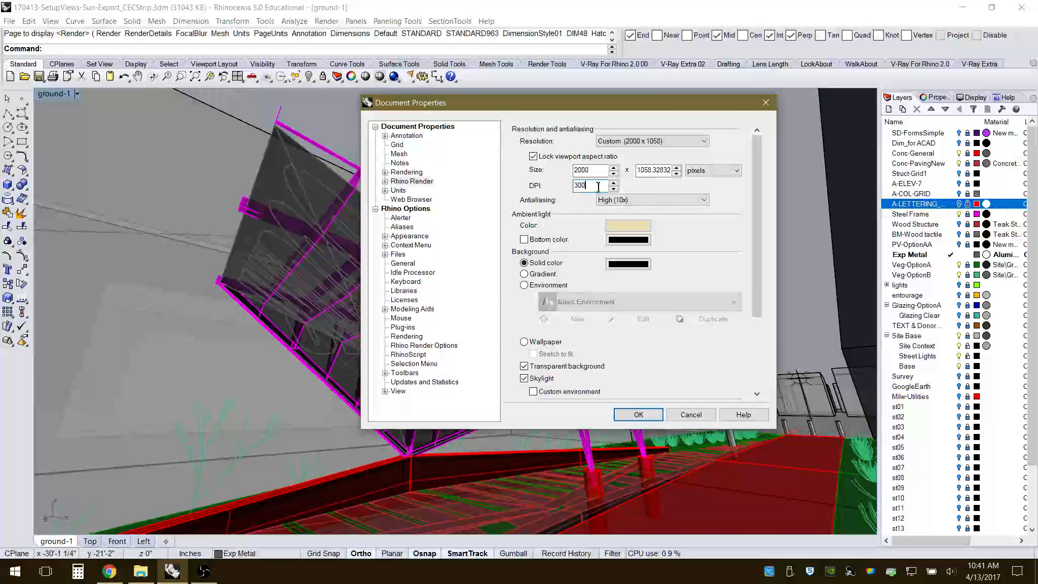
# Choose High (10x) antialiasing, review the background, skylight and miscellaneous render options, and accept the settings.
pyautogui.click(694, 200)
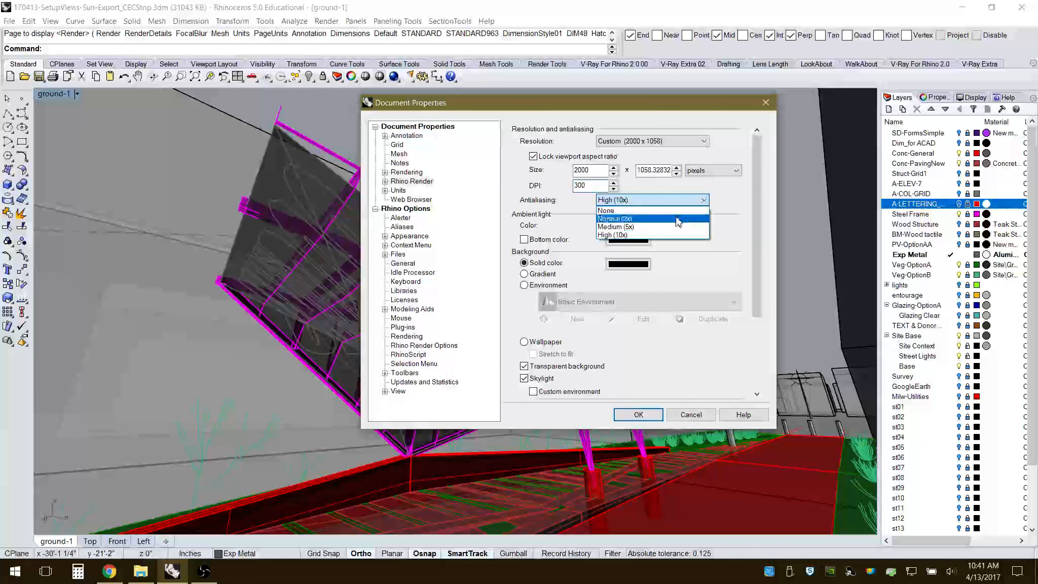
pyautogui.click(661, 235)
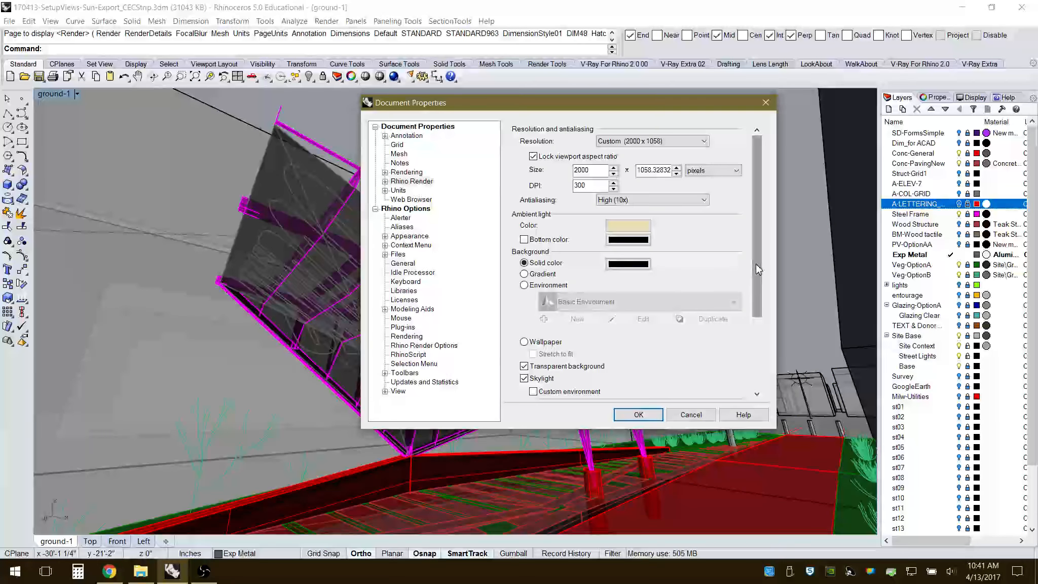
pyautogui.scroll(-2, 751, 277)
pyautogui.scroll(-3, 751, 292)
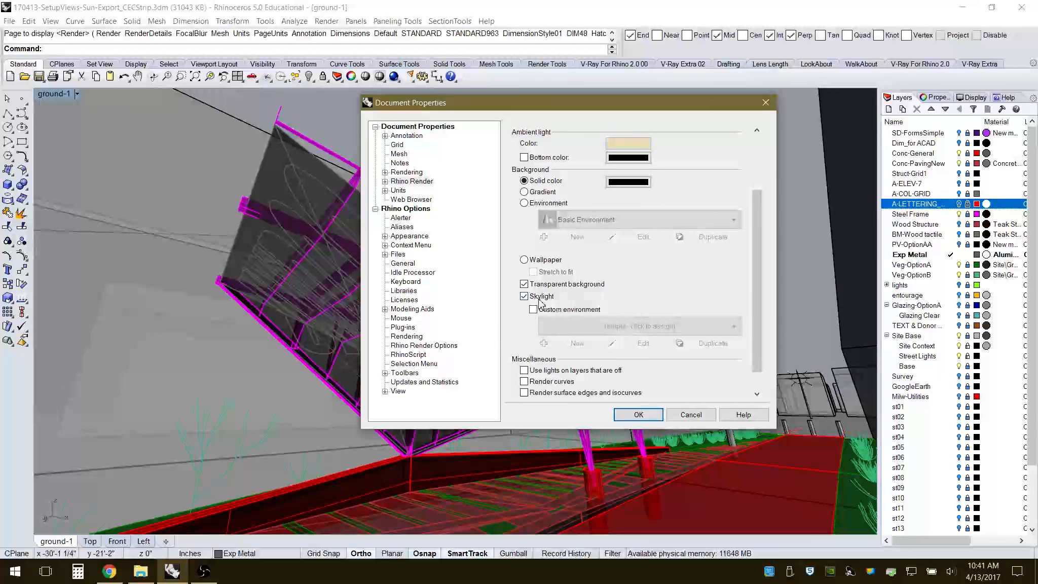
pyautogui.scroll(-2, 755, 322)
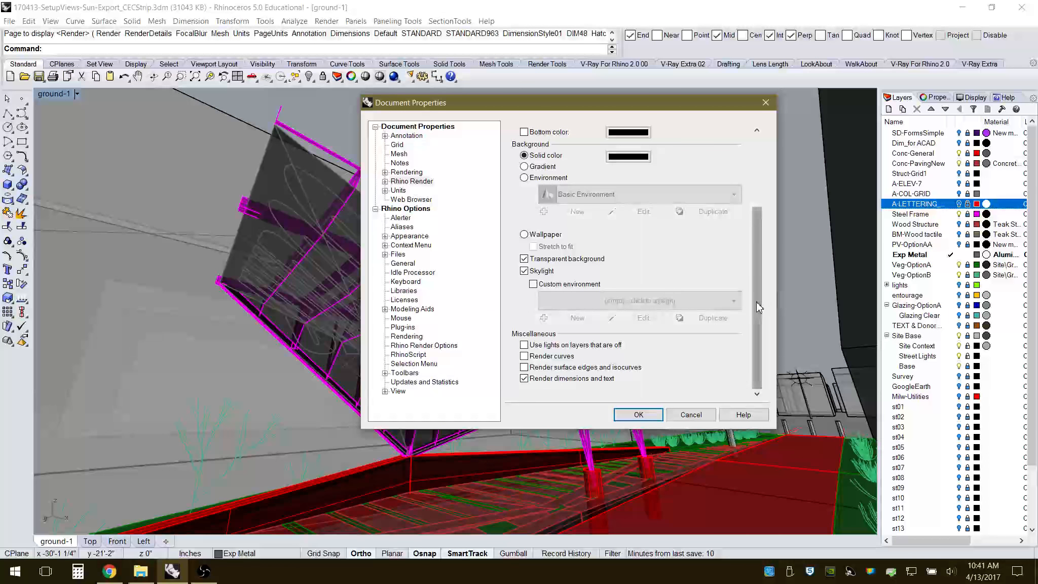
pyautogui.moveTo(754, 304); pyautogui.dragTo(753, 231)
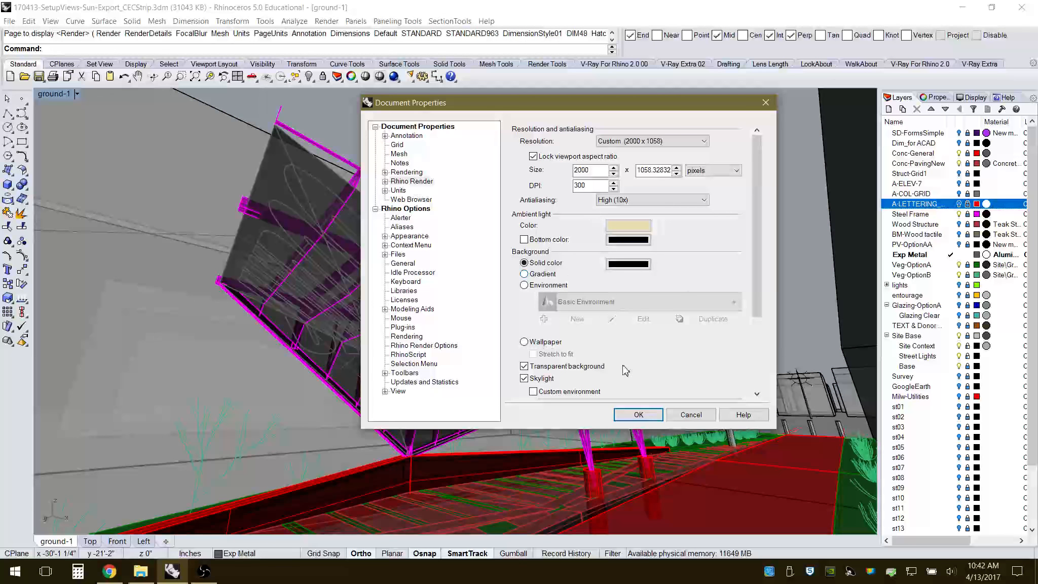
pyautogui.click(638, 416)
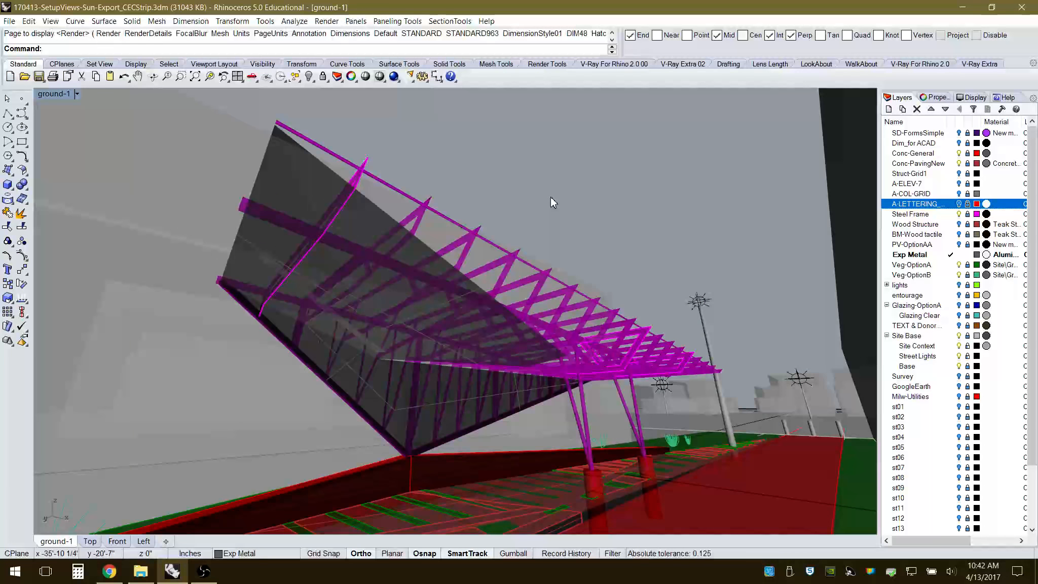
# Set the viewport display mode to Ghosted and render the ground-1 view.
pyautogui.click(78, 92)
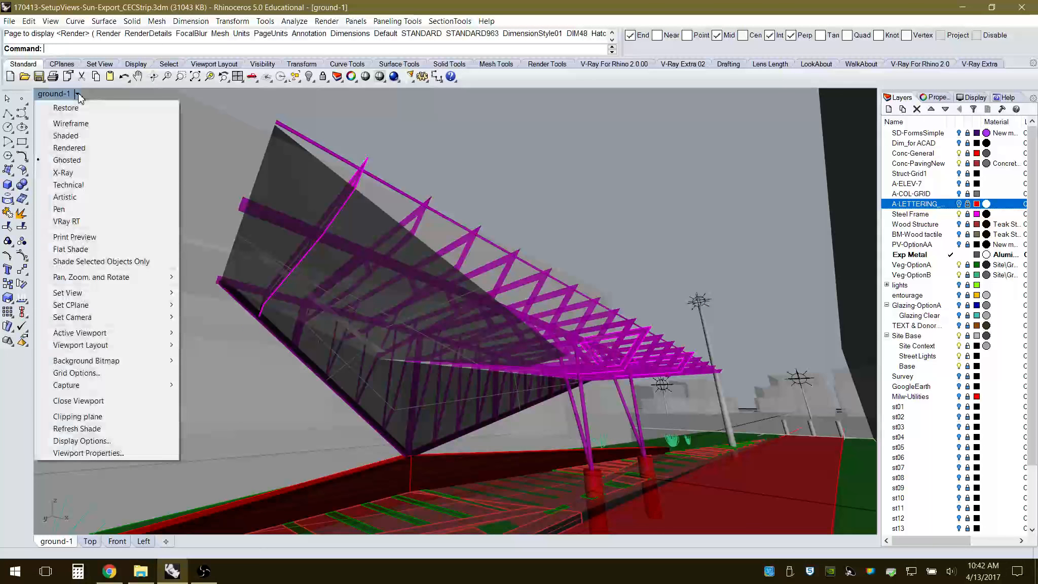
pyautogui.click(79, 160)
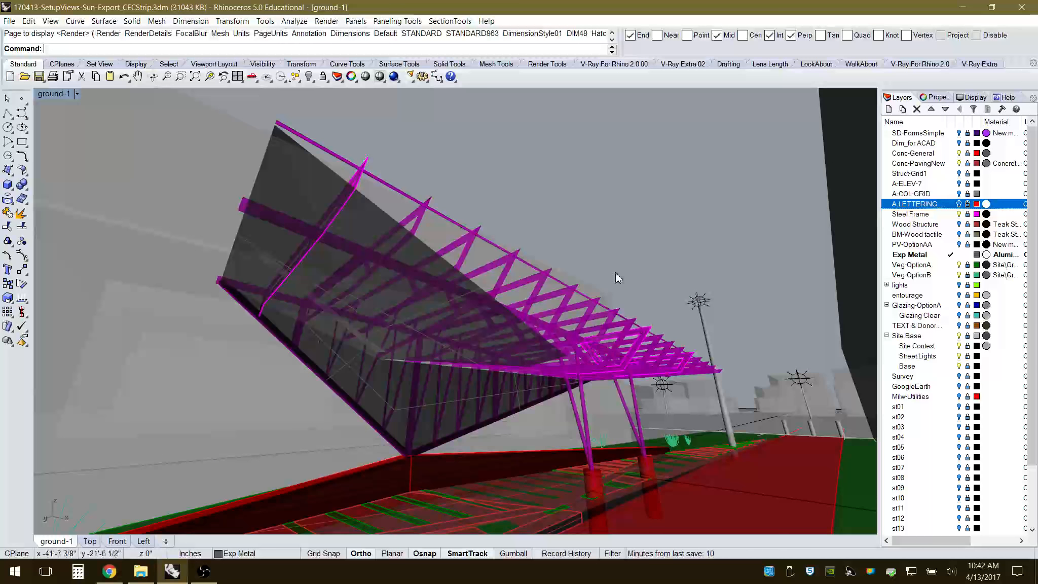
pyautogui.click(394, 77)
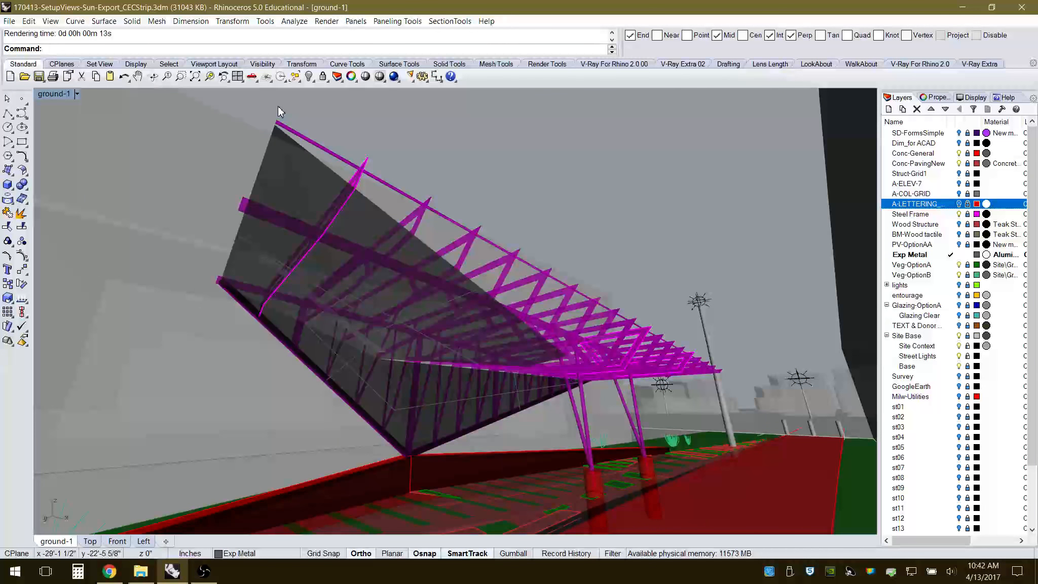
# Set the ground-1 viewport's display mode to Artistic.
pyautogui.click(554, 64)
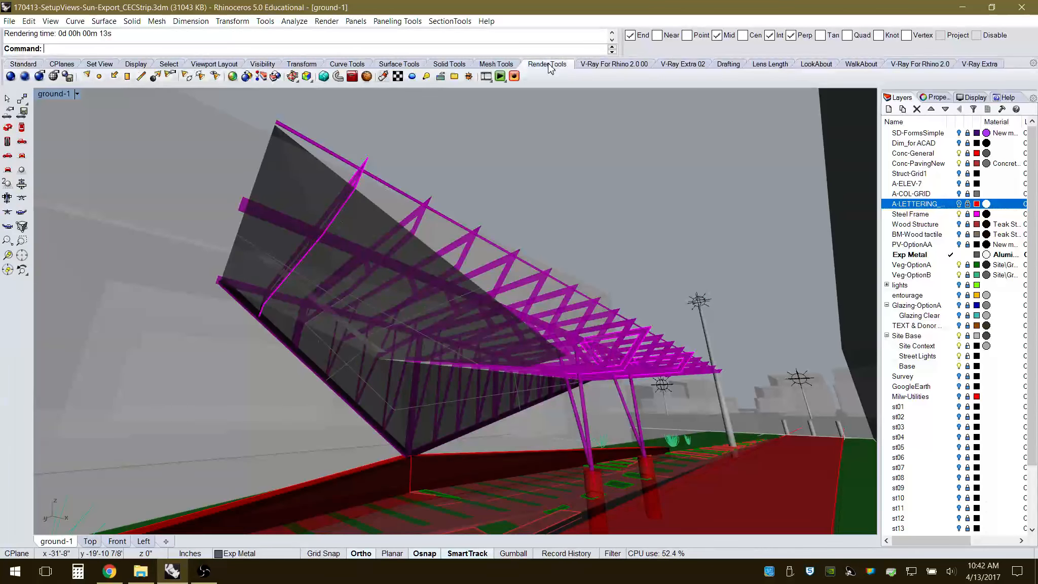
pyautogui.click(79, 95)
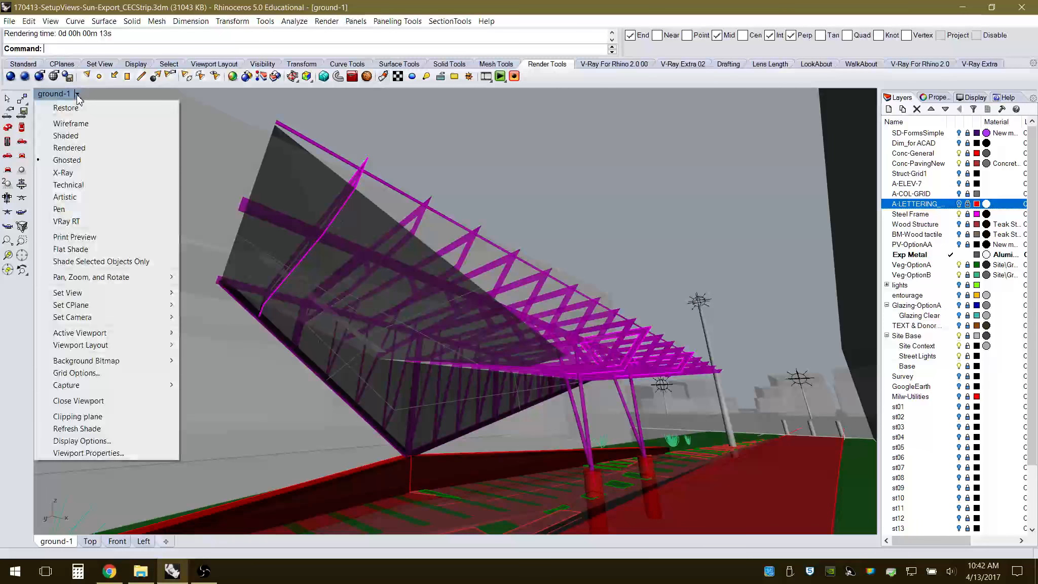
pyautogui.click(71, 200)
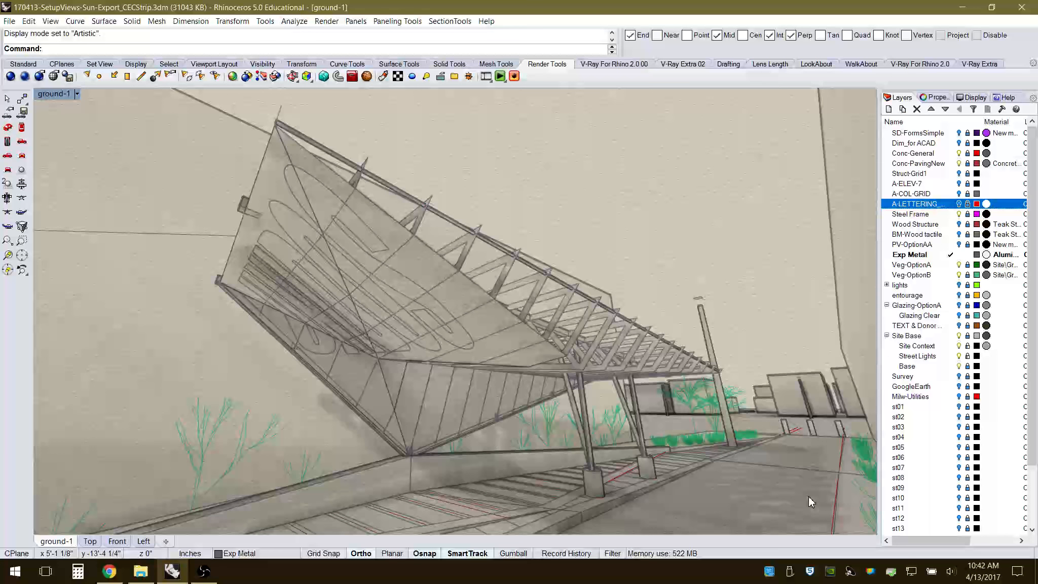
# In the sun settings, toggle the sun off and back on, compare the skylight on and off, and leave the skylight off.
pyautogui.click(468, 76)
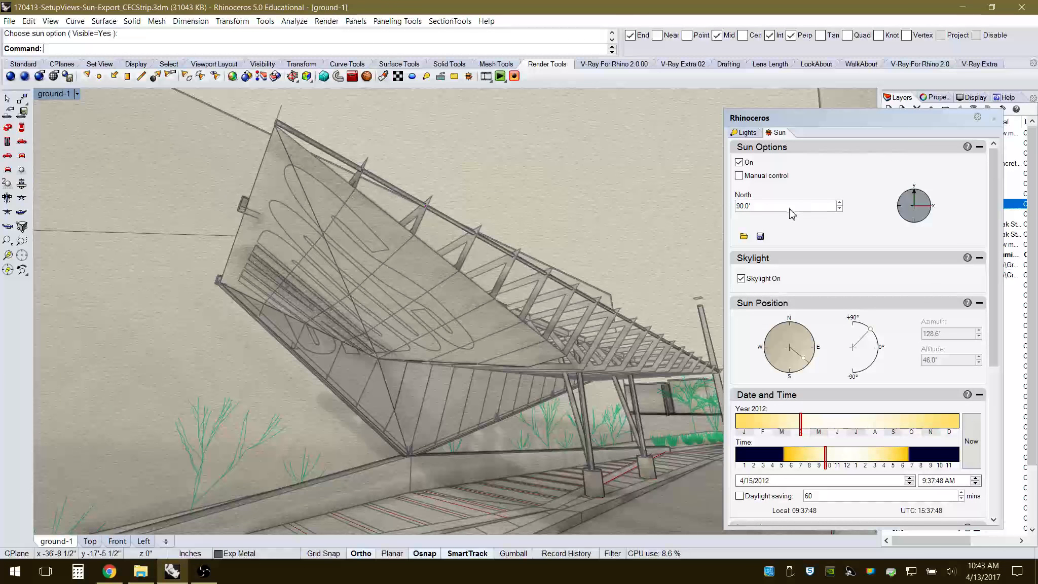
pyautogui.click(739, 163)
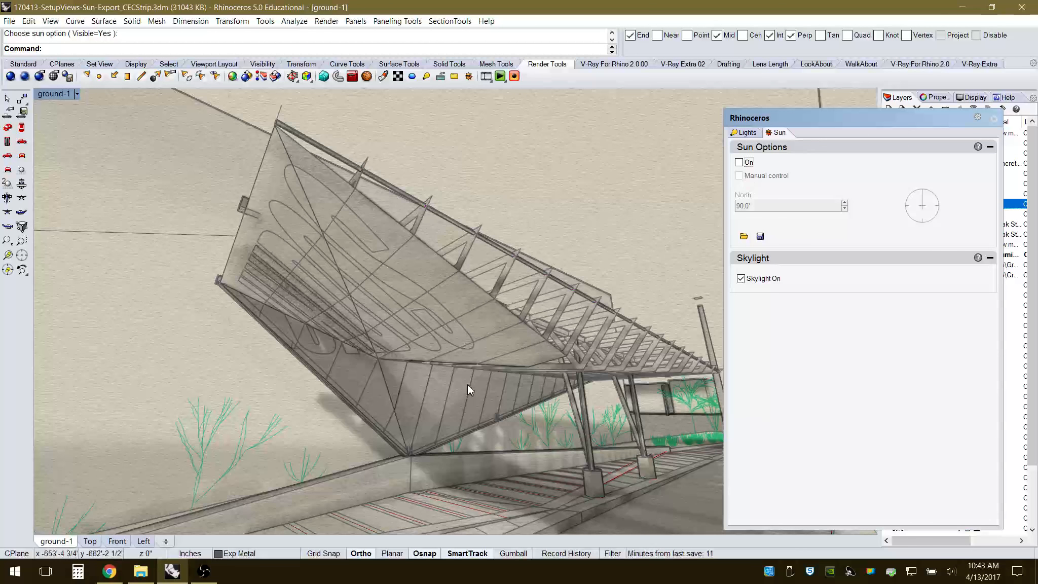
pyautogui.click(738, 163)
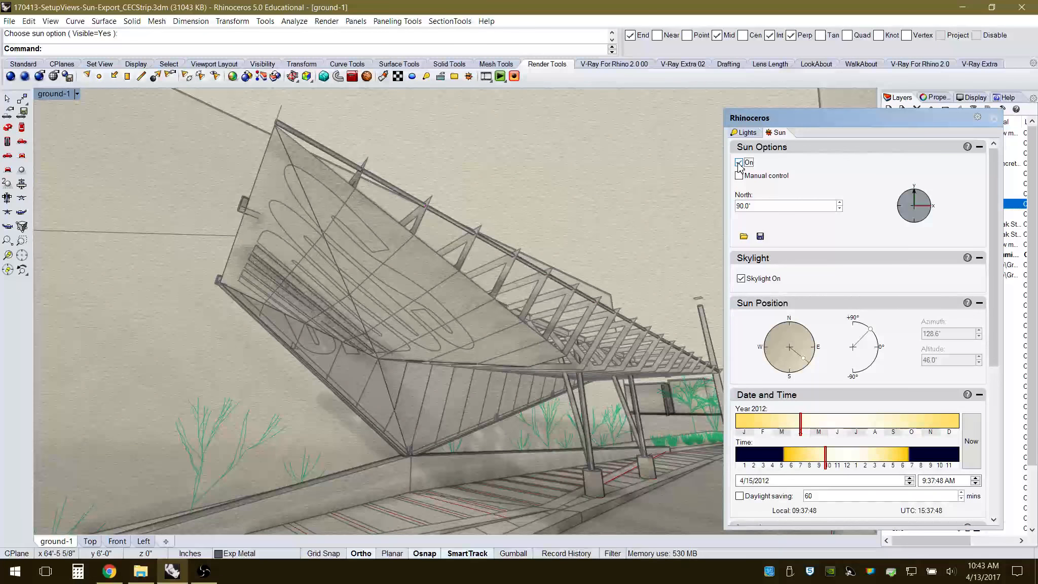
pyautogui.click(741, 279)
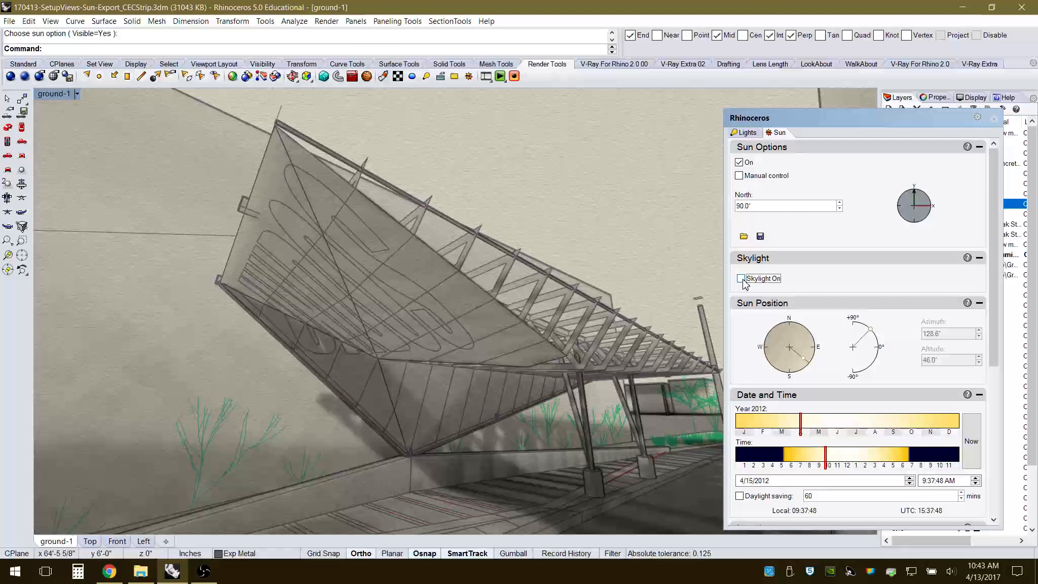
pyautogui.click(741, 279)
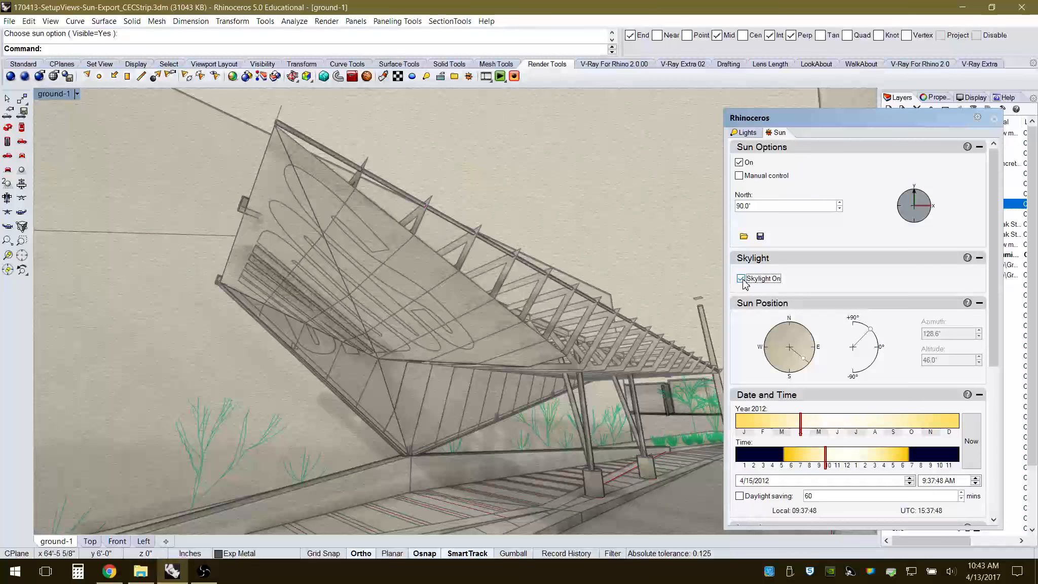
pyautogui.click(742, 280)
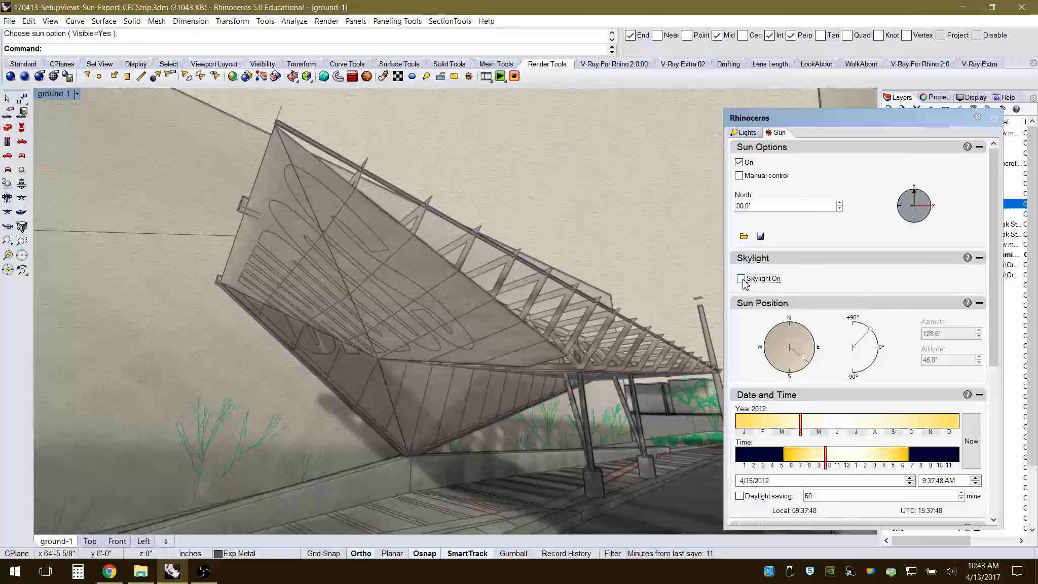
# Reposition the sun settings window and set the sun's geographic location to the computer's current place.
pyautogui.moveTo(861, 119); pyautogui.dragTo(806, 282)
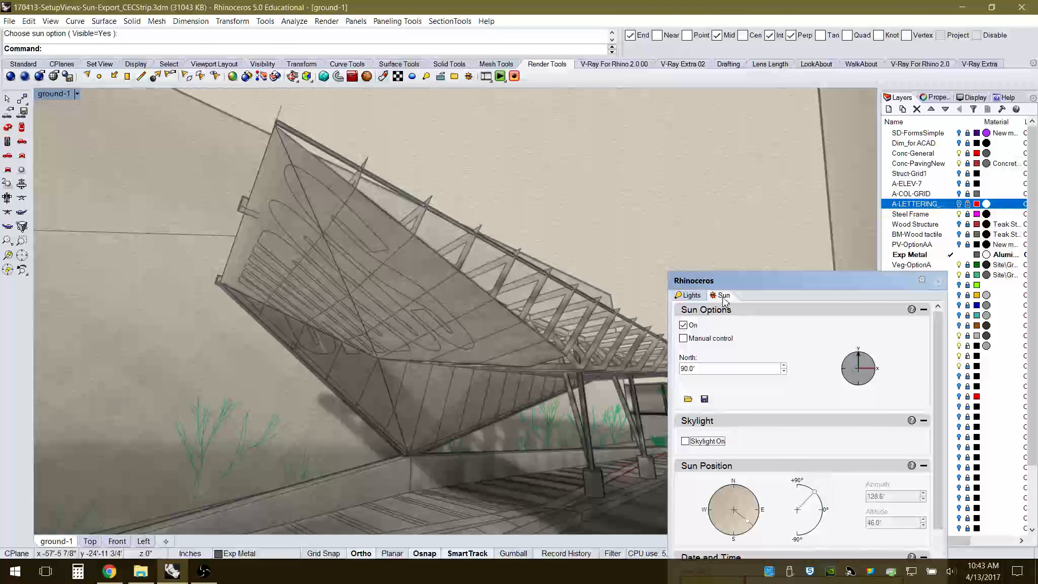
pyautogui.moveTo(750, 281); pyautogui.dragTo(764, 108)
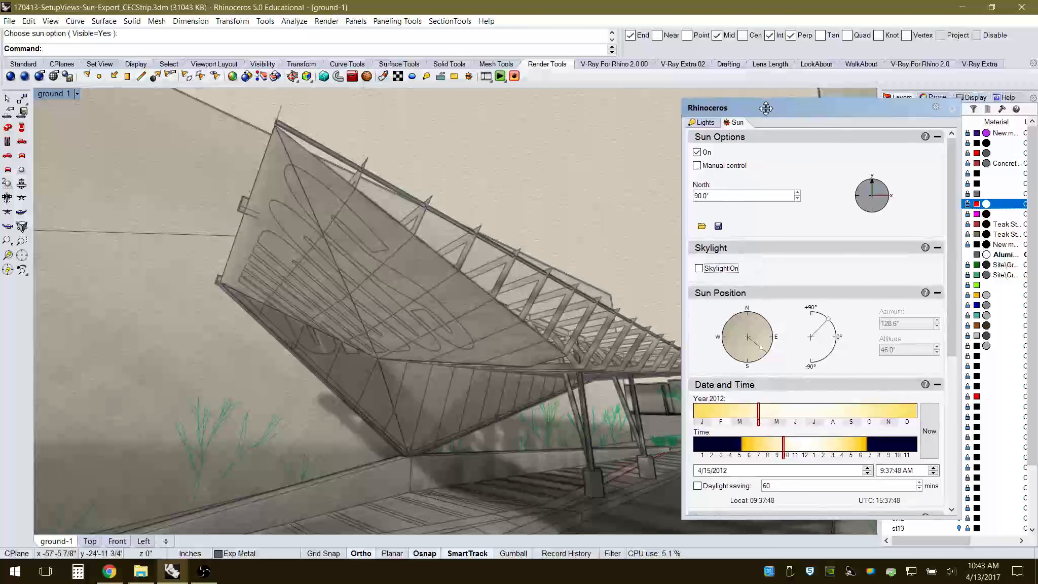
pyautogui.scroll(-5, 774, 402)
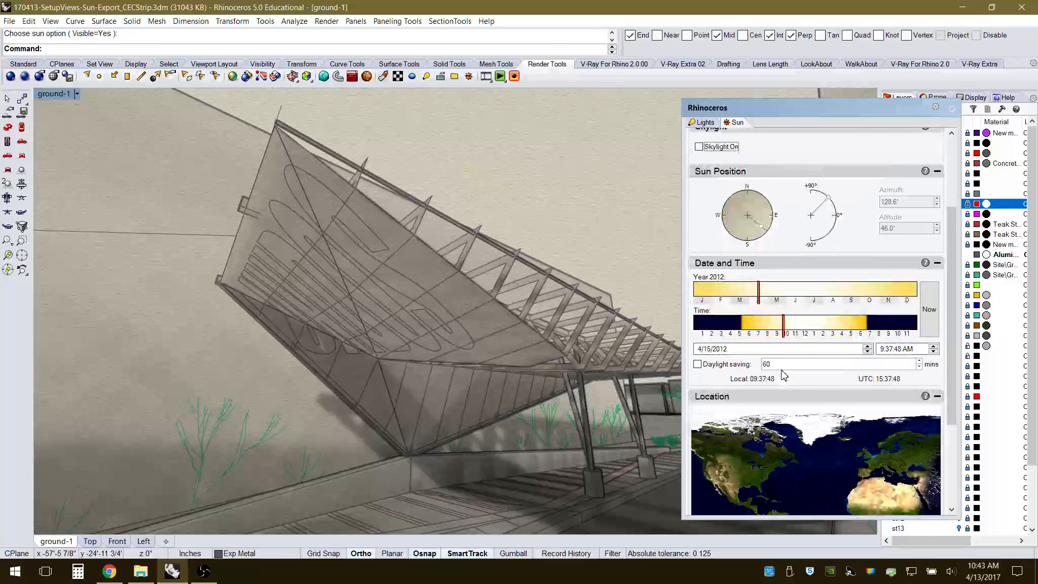
pyautogui.scroll(-1, 780, 375)
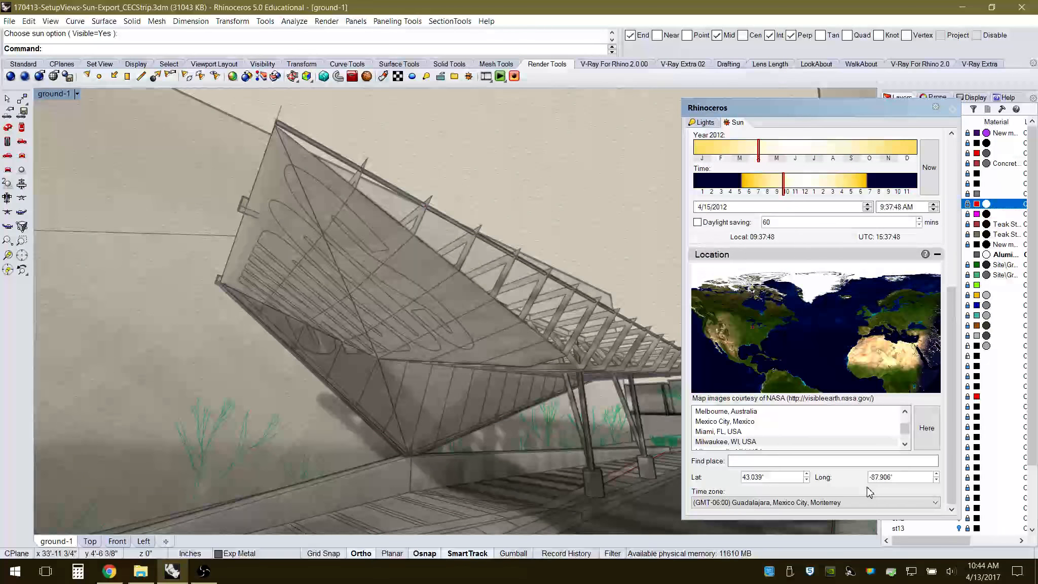
pyautogui.click(925, 430)
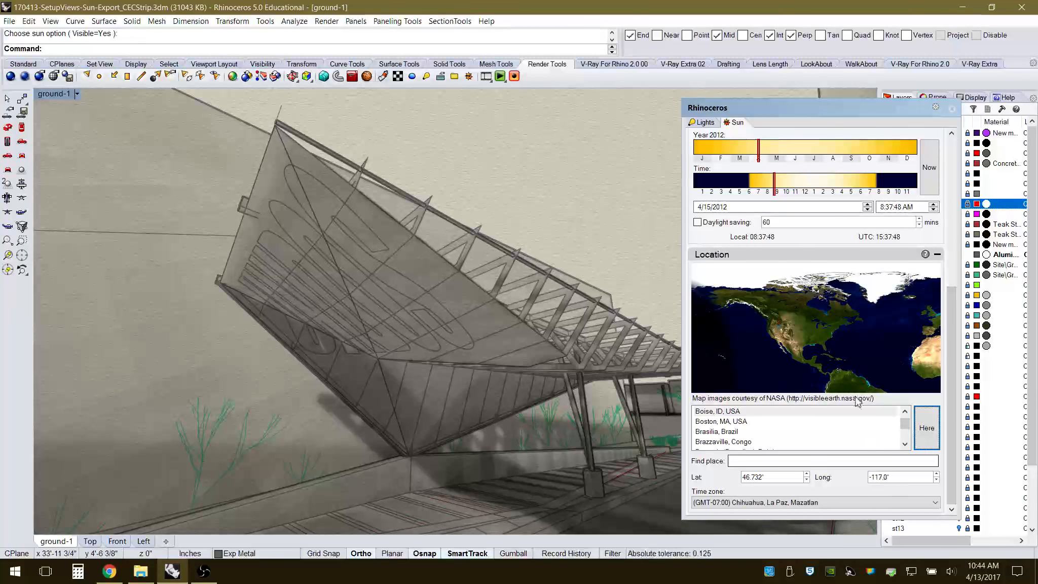
# Set the sun's date to 9/13/2012 and try morning times before setting the time to about 3:09 PM.
pyautogui.scroll(2, 841, 355)
pyautogui.scroll(2, 831, 307)
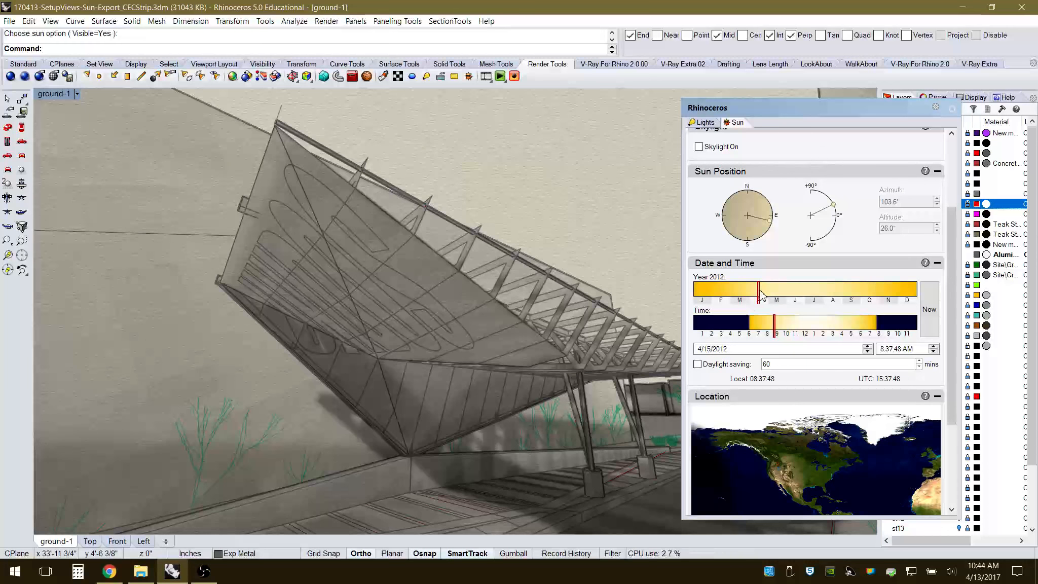
pyautogui.moveTo(762, 295)
pyautogui.mouseDown()
pyautogui.moveTo(844, 294)
pyautogui.moveTo(725, 297)
pyautogui.moveTo(900, 296)
pyautogui.moveTo(744, 298)
pyautogui.moveTo(852, 294)
pyautogui.mouseUp()
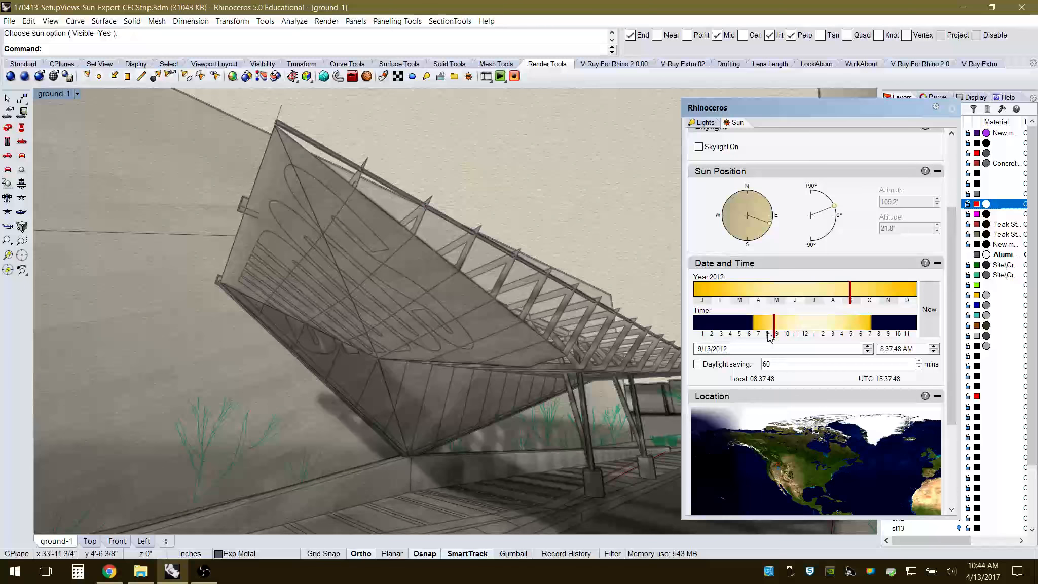
pyautogui.moveTo(774, 330)
pyautogui.mouseDown()
pyautogui.moveTo(859, 330)
pyautogui.moveTo(780, 331)
pyautogui.mouseUp()
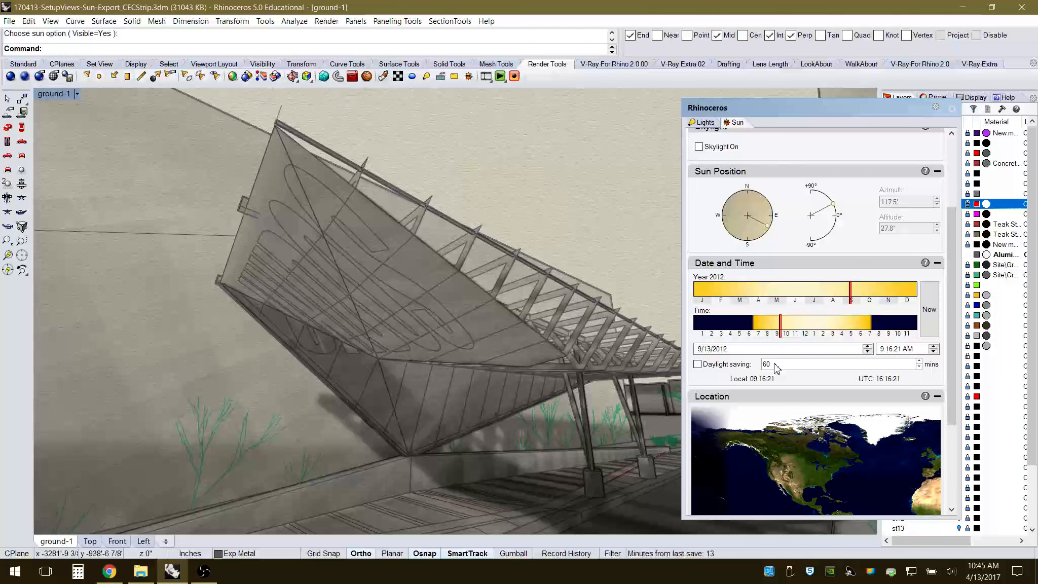
pyautogui.moveTo(780, 328); pyautogui.dragTo(788, 326)
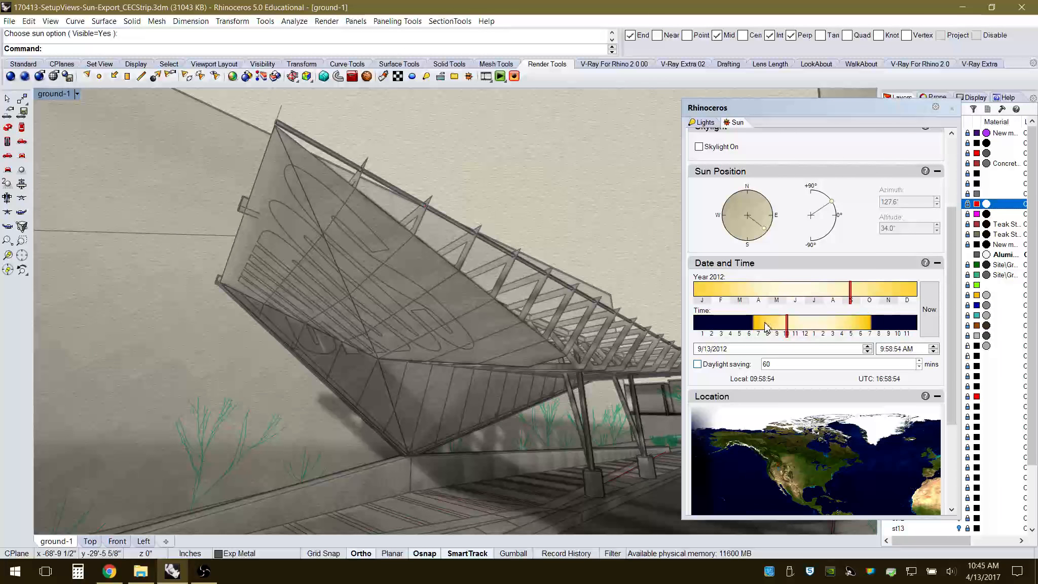
pyautogui.moveTo(787, 325); pyautogui.dragTo(837, 330)
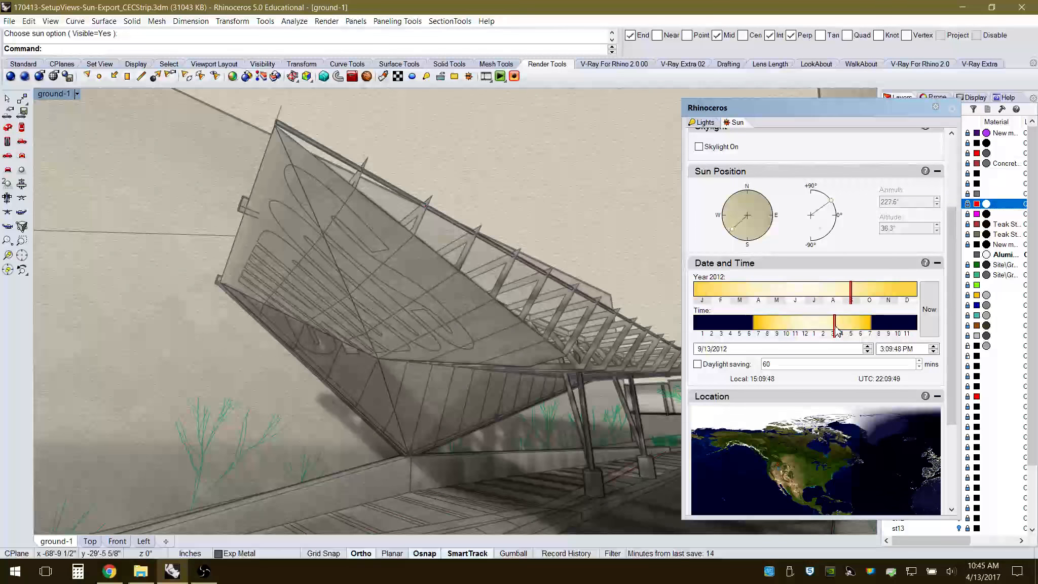
# Move the sun settings aside to inspect the shadows in the view, review the sun options, and close the settings.
pyautogui.moveTo(872, 108); pyautogui.dragTo(340, 172)
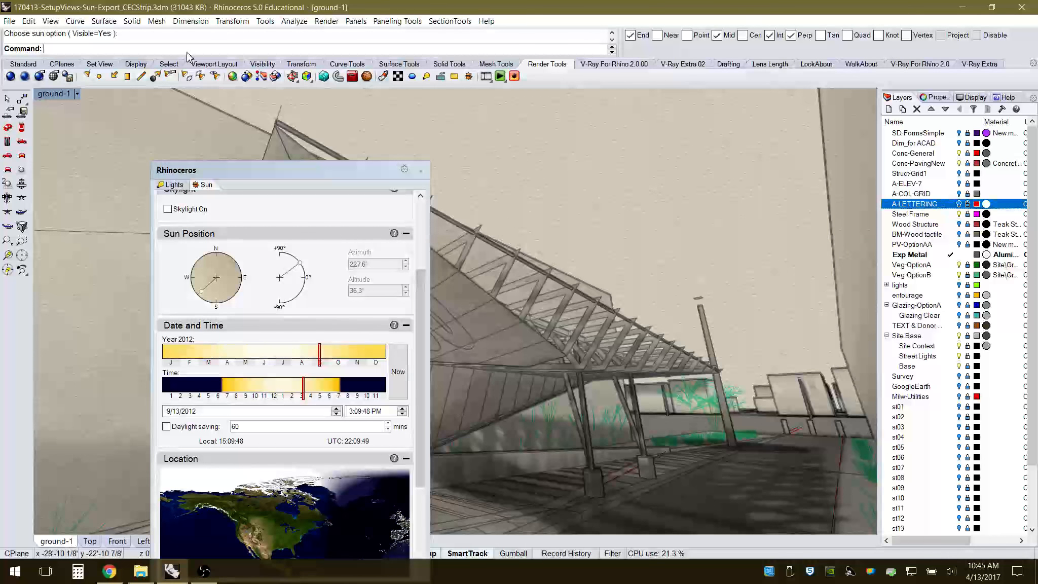
pyautogui.moveTo(270, 165); pyautogui.dragTo(735, 110)
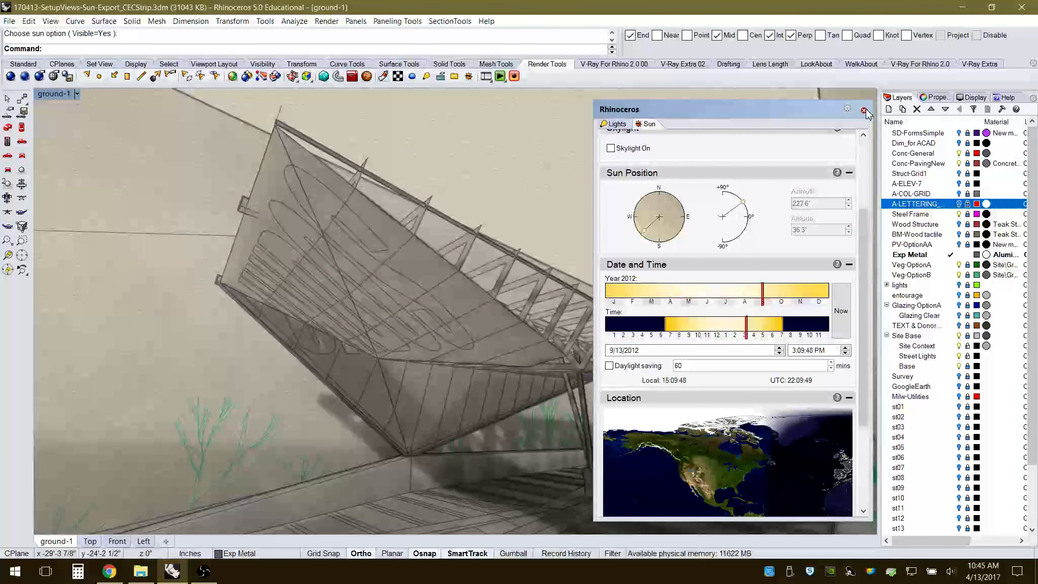
pyautogui.scroll(-3, 736, 319)
pyautogui.scroll(5, 736, 315)
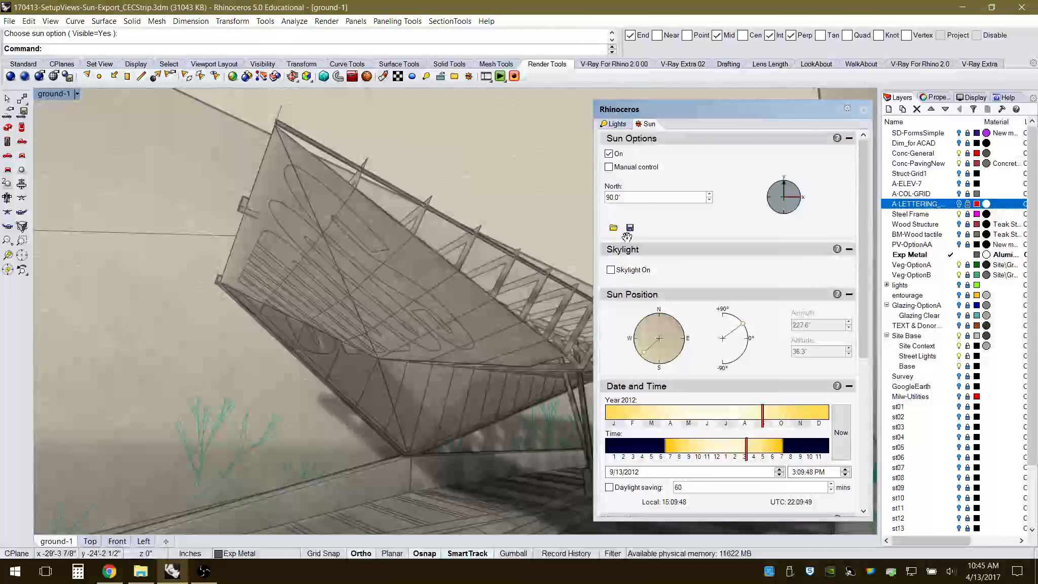
pyautogui.click(863, 110)
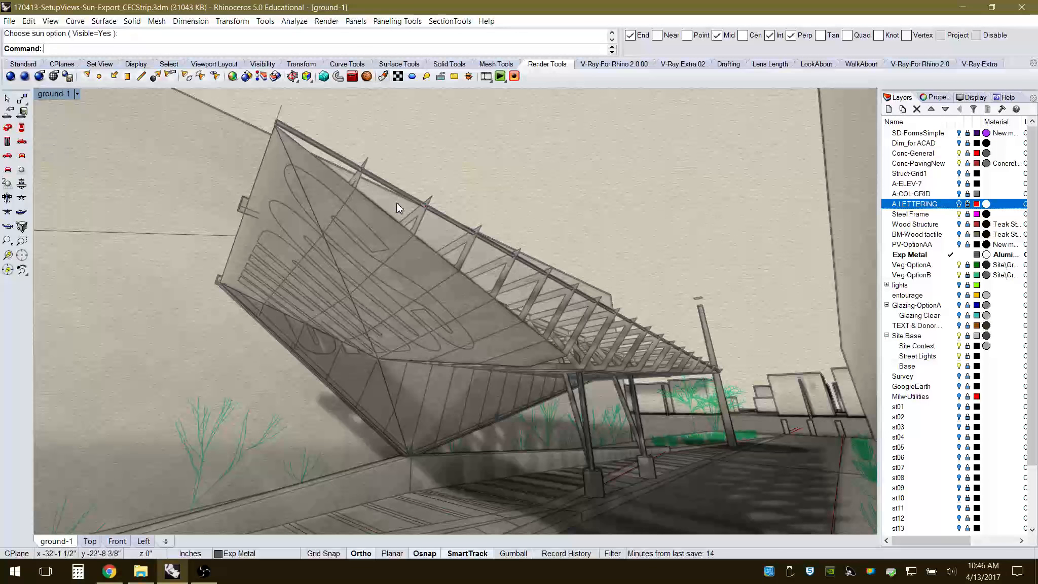
# Open the print setup for the ground-1 view, compare the output types and colors, and keep Raster Output with Black and White.
pyautogui.click(23, 63)
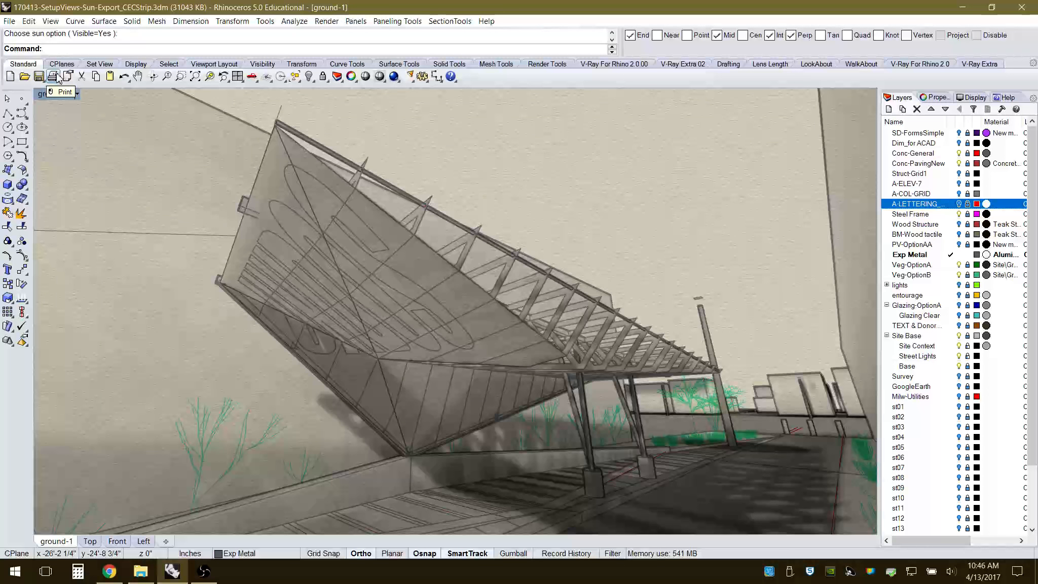
pyautogui.click(52, 77)
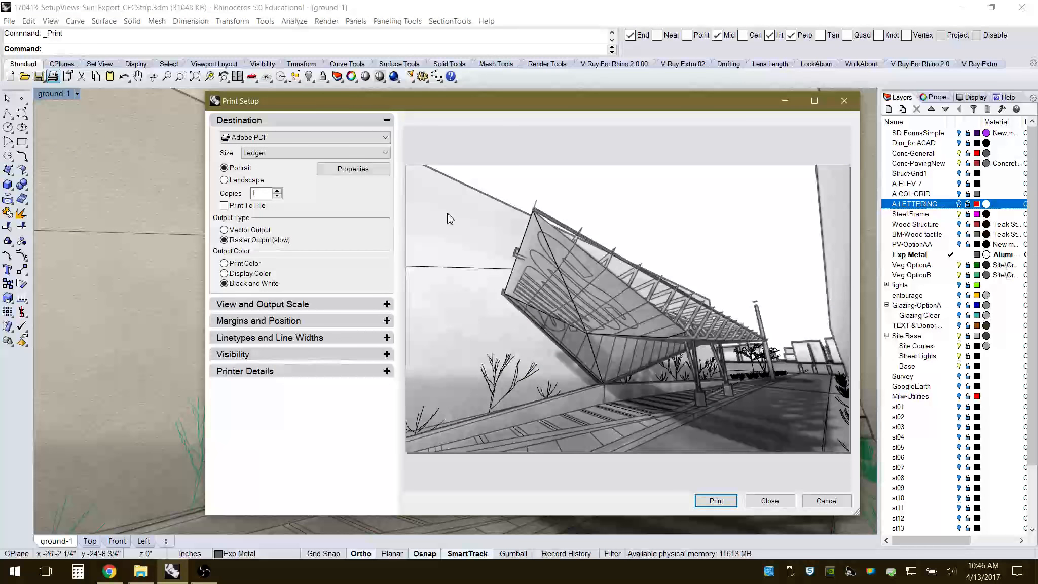
pyautogui.moveTo(549, 100); pyautogui.dragTo(500, 89)
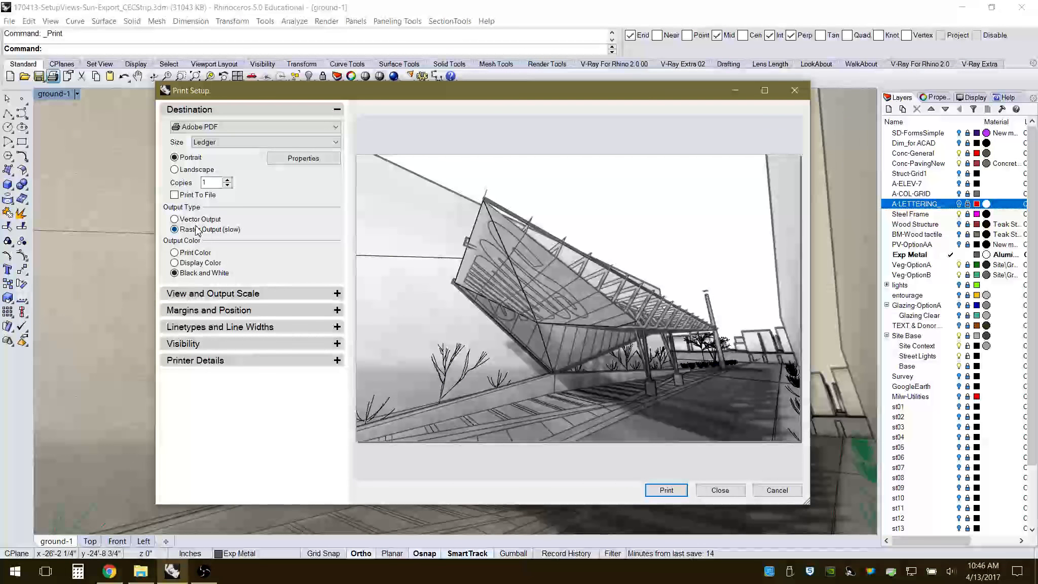
pyautogui.click(174, 219)
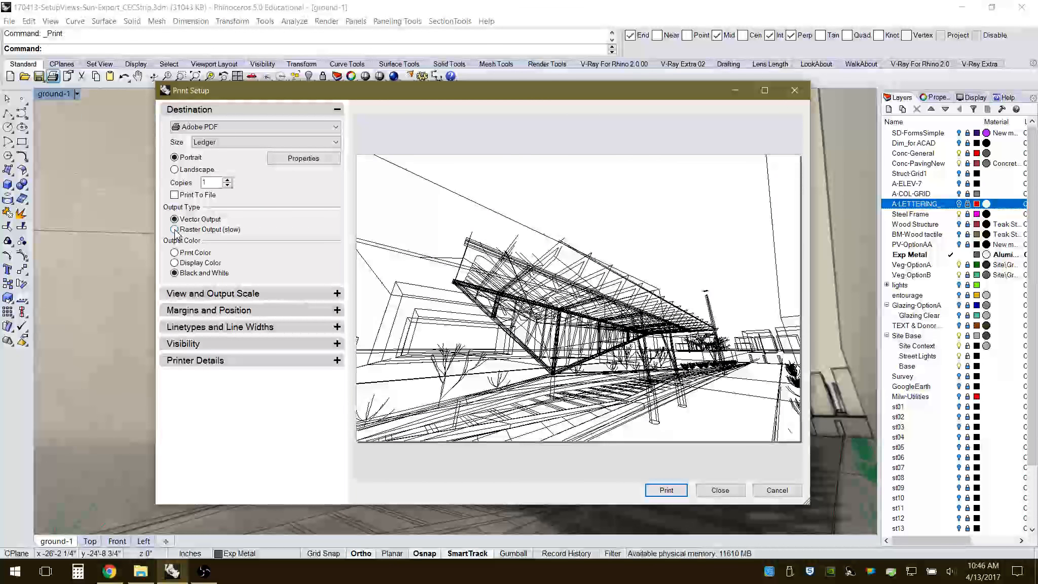
pyautogui.click(175, 229)
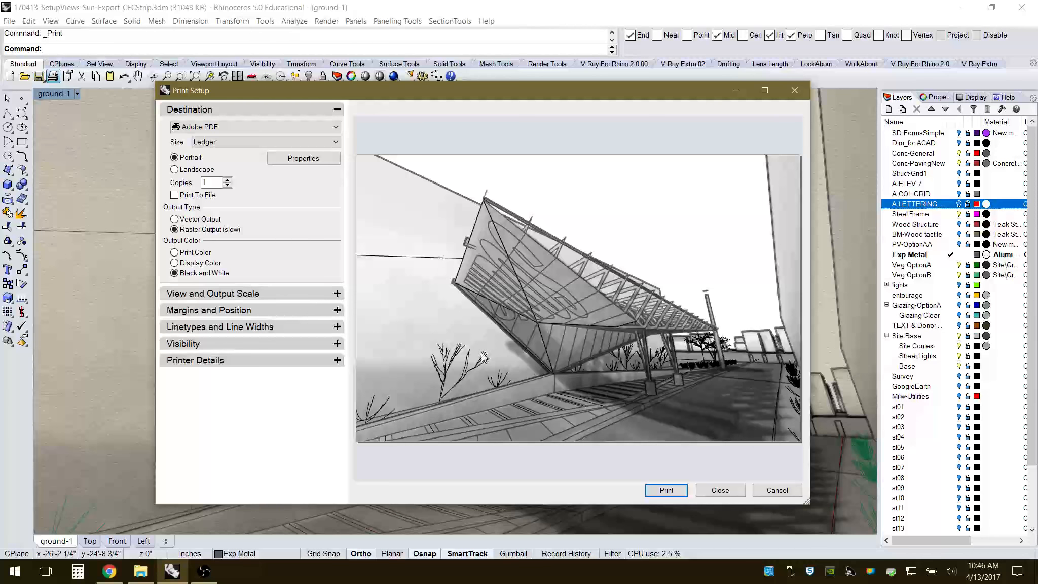
pyautogui.click(175, 253)
pyautogui.click(175, 263)
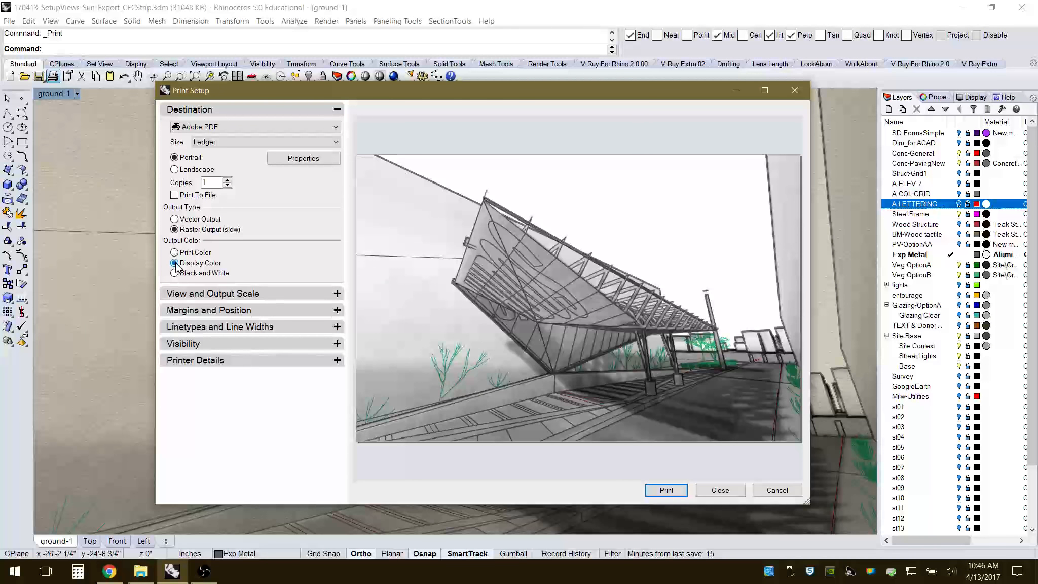
pyautogui.click(175, 273)
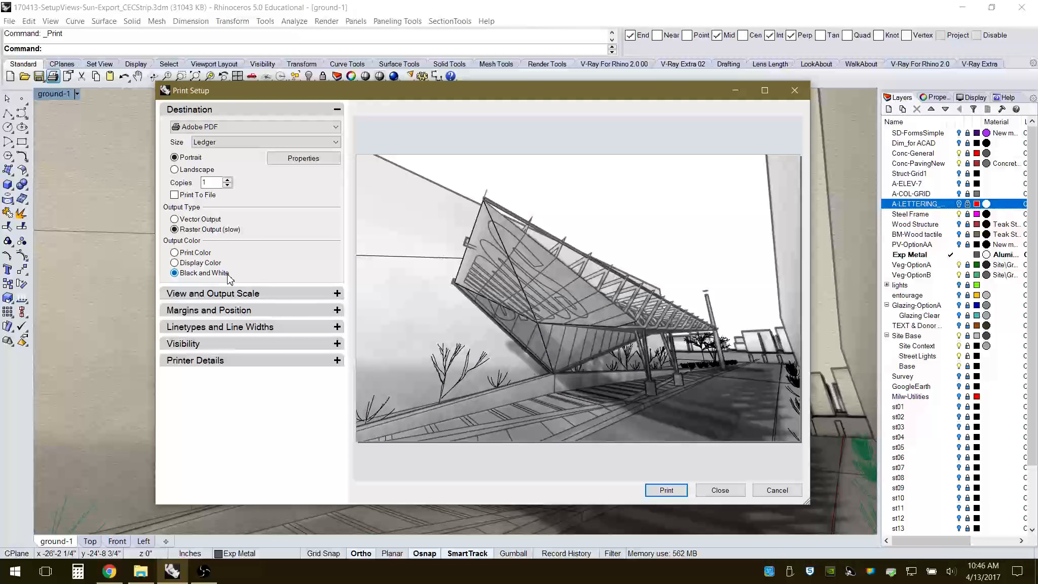
# Review the print setup's view and output scale, visibility options and printer details.
pyautogui.click(301, 295)
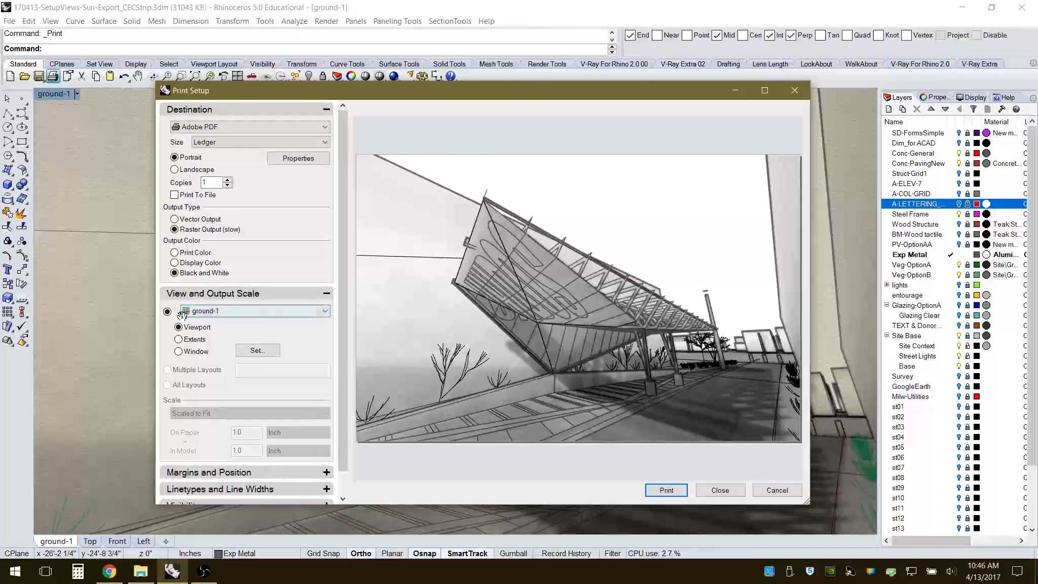
pyautogui.click(327, 295)
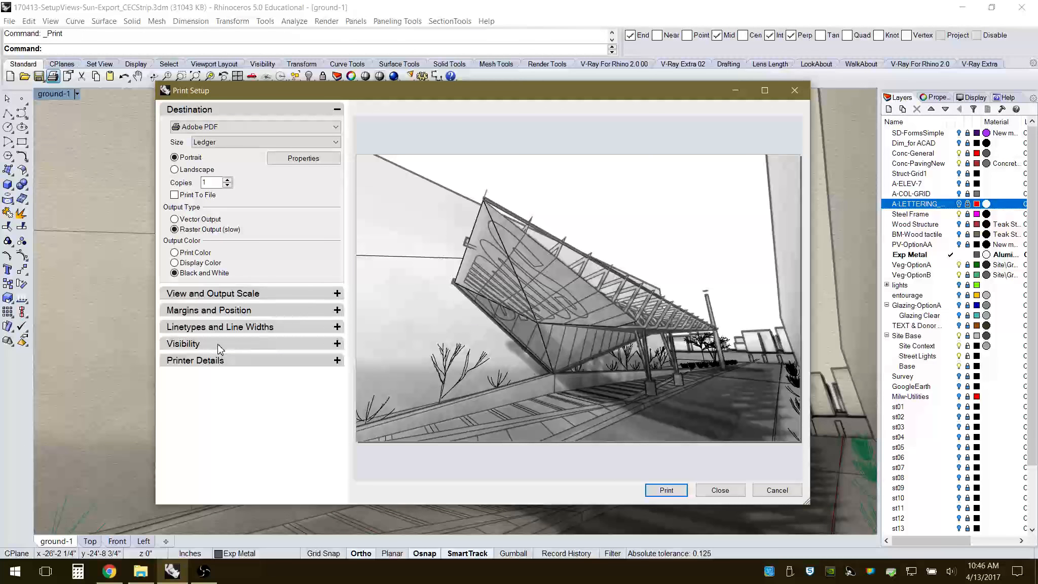
pyautogui.click(292, 351)
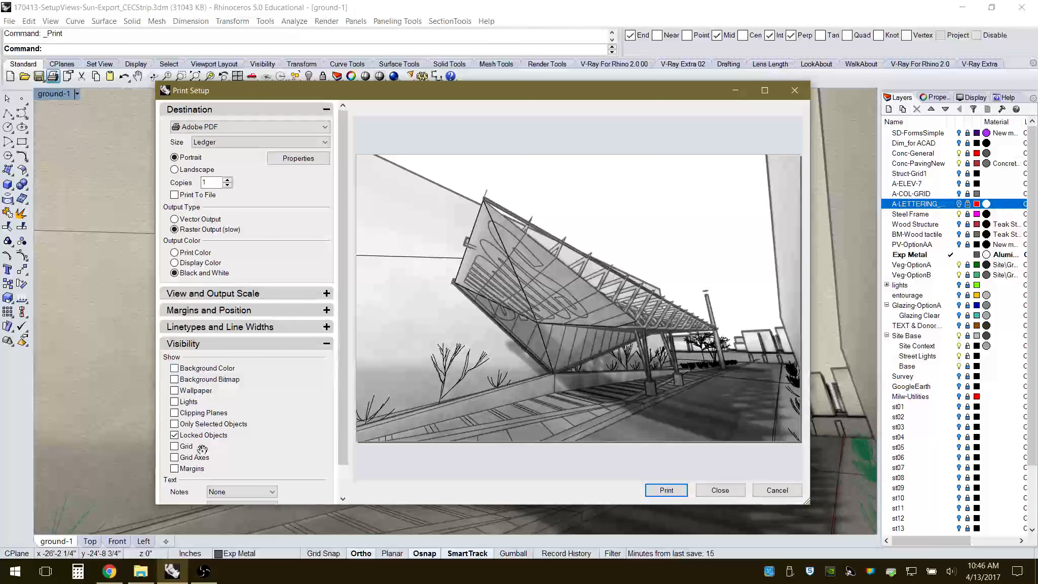
pyautogui.click(326, 345)
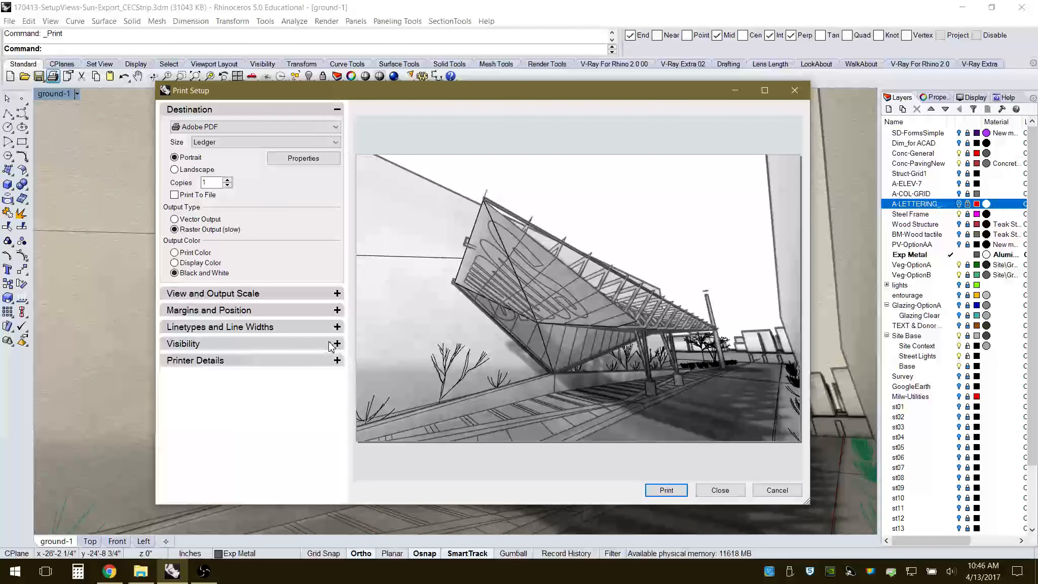
pyautogui.click(277, 362)
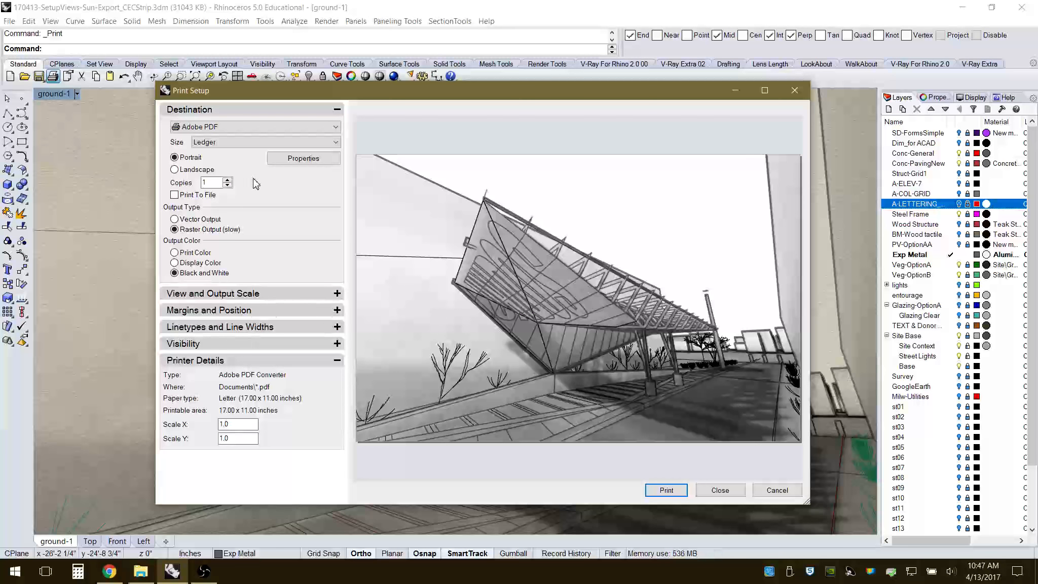
# Set the print destination to an image file, keeping 17 x 11 inches, Printer, High Quality at 300 dots per inch and Black and White.
pyautogui.click(336, 128)
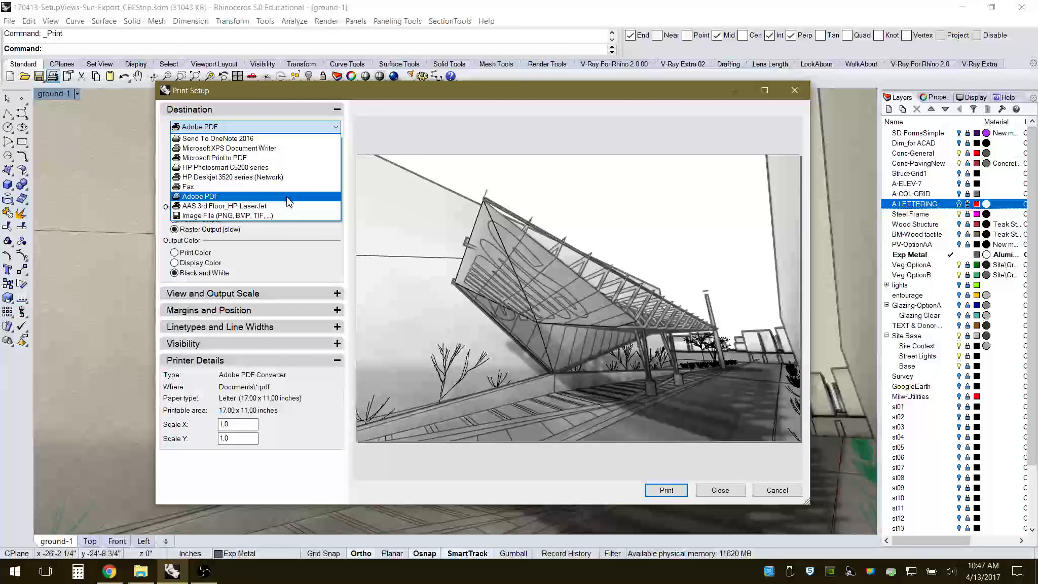
pyautogui.click(216, 216)
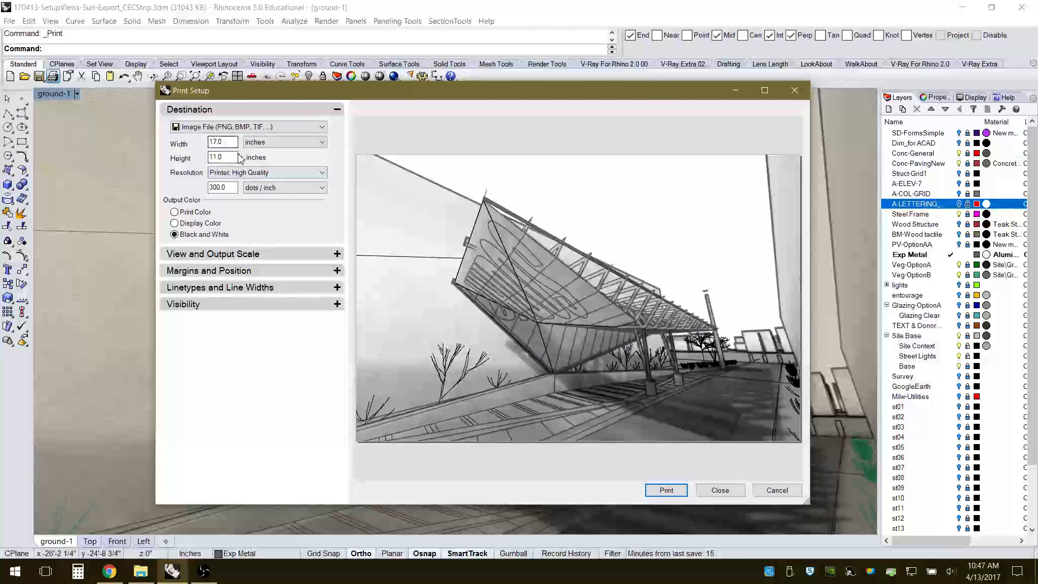
pyautogui.click(290, 172)
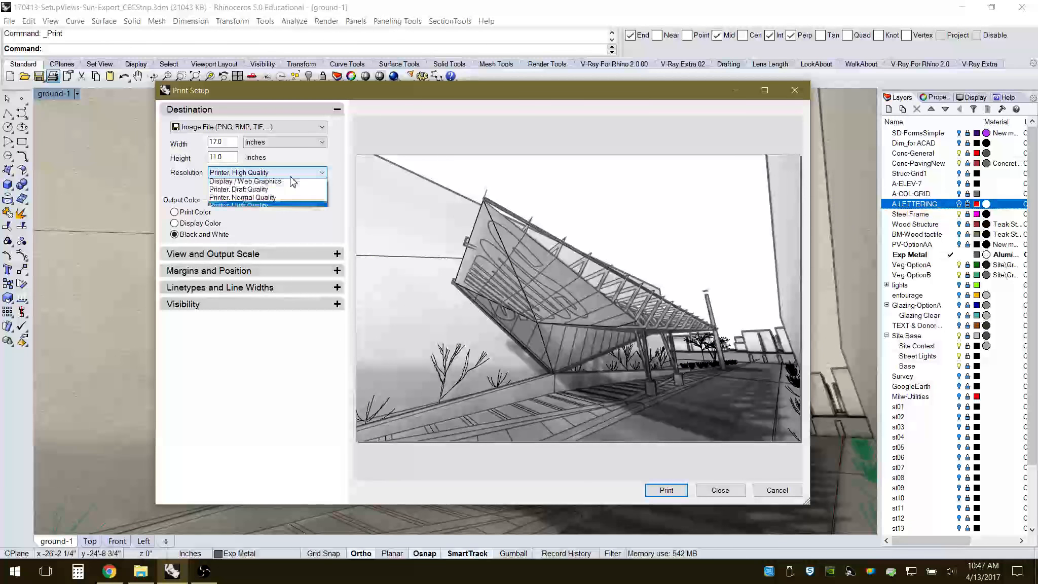
pyautogui.click(296, 215)
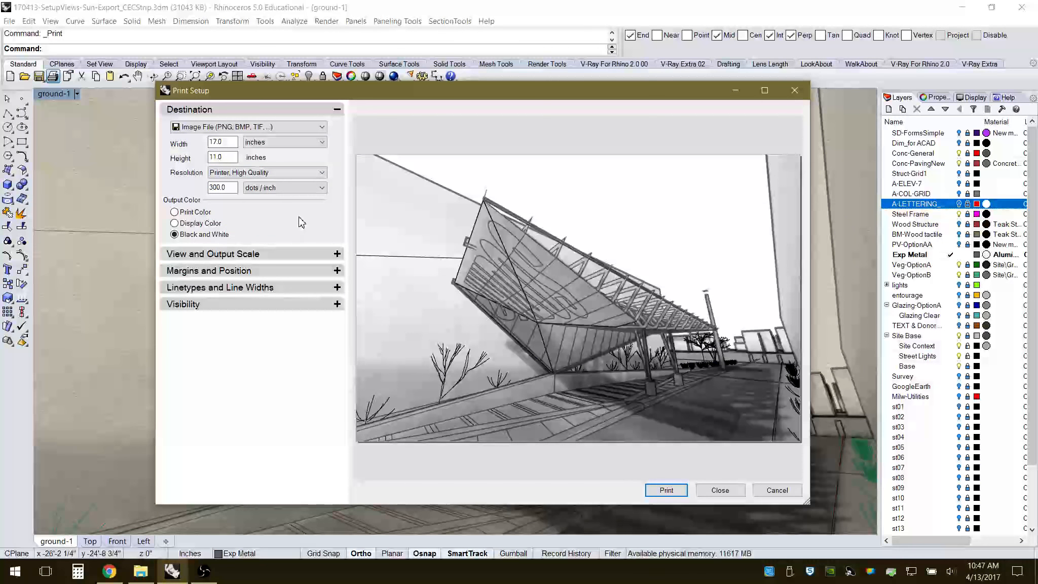
pyautogui.click(302, 255)
pyautogui.click(301, 258)
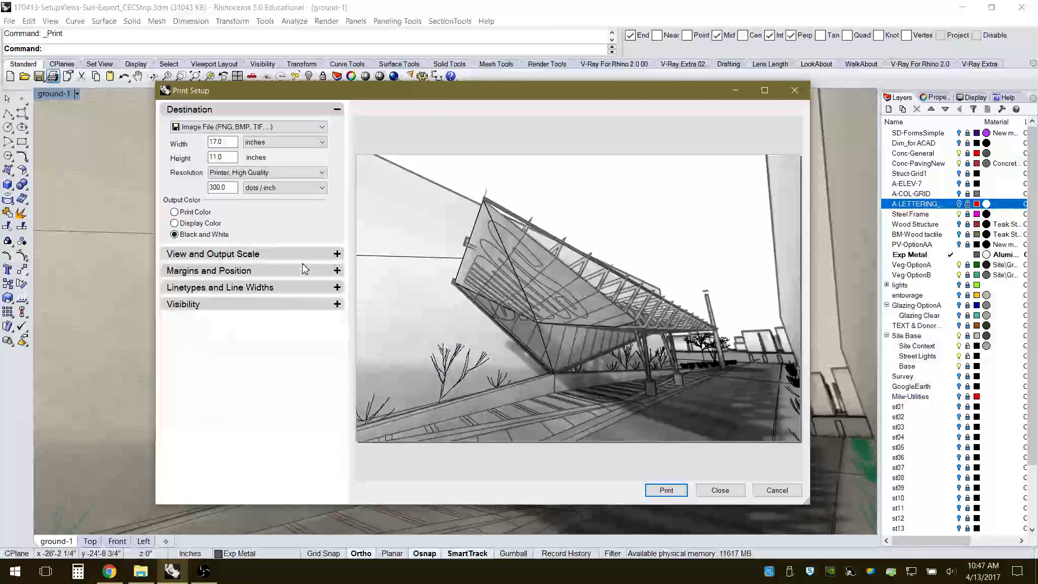
pyautogui.click(255, 306)
pyautogui.click(256, 307)
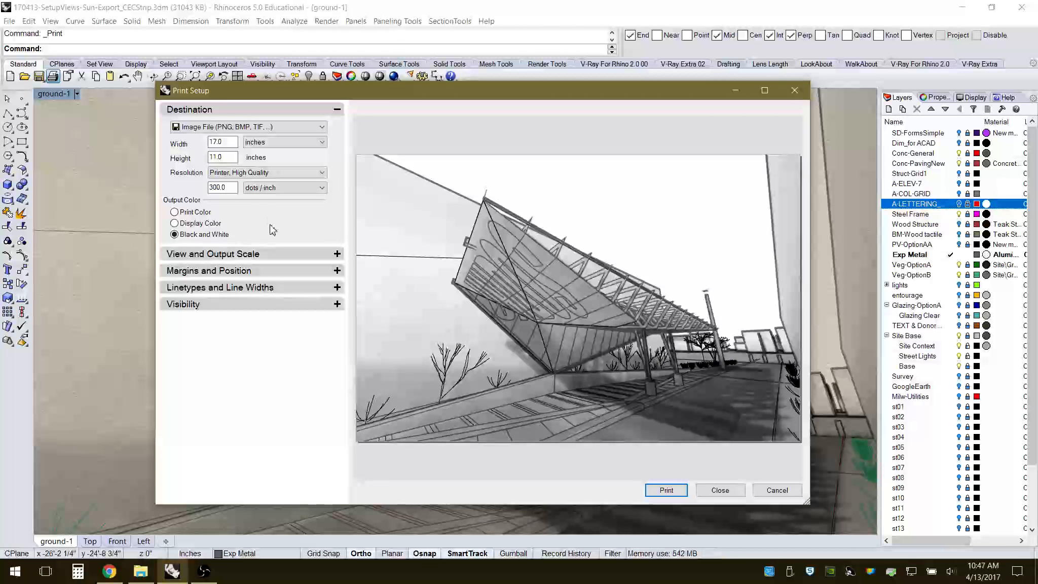
# Start printing the ground-1 view to an image and choose the Arch254 folder within LECTURE & PROJECT MATERIAL as the save location.
pyautogui.click(665, 490)
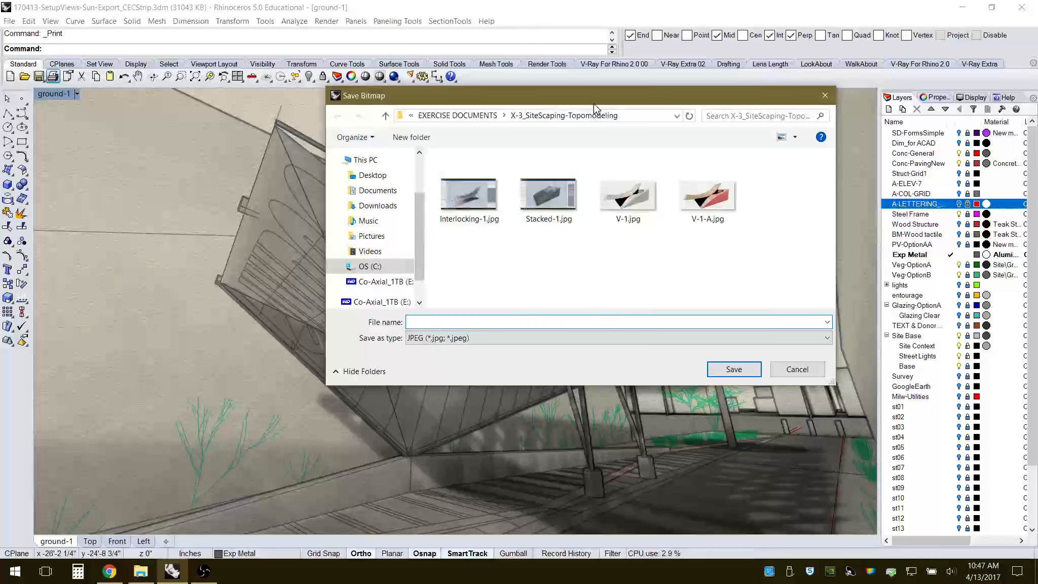
pyautogui.moveTo(594, 98); pyautogui.dragTo(491, 93)
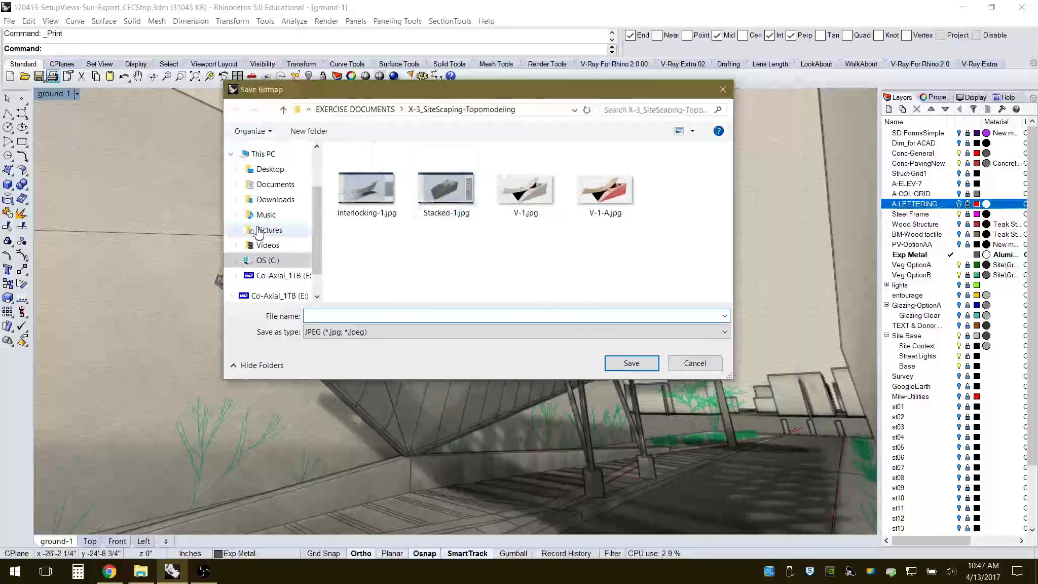
pyautogui.click(274, 171)
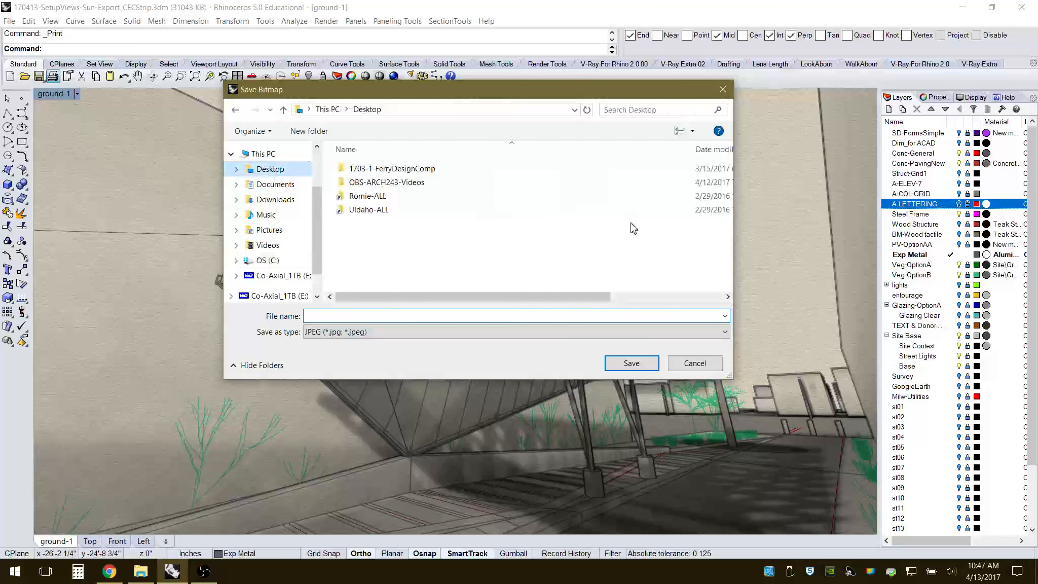
pyautogui.doubleClick(381, 196)
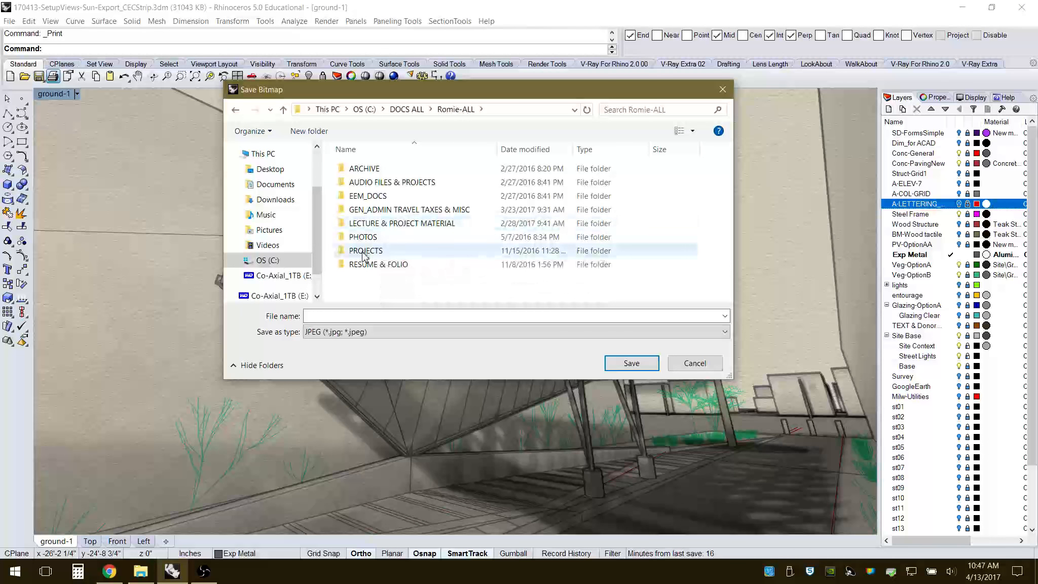
pyautogui.doubleClick(385, 224)
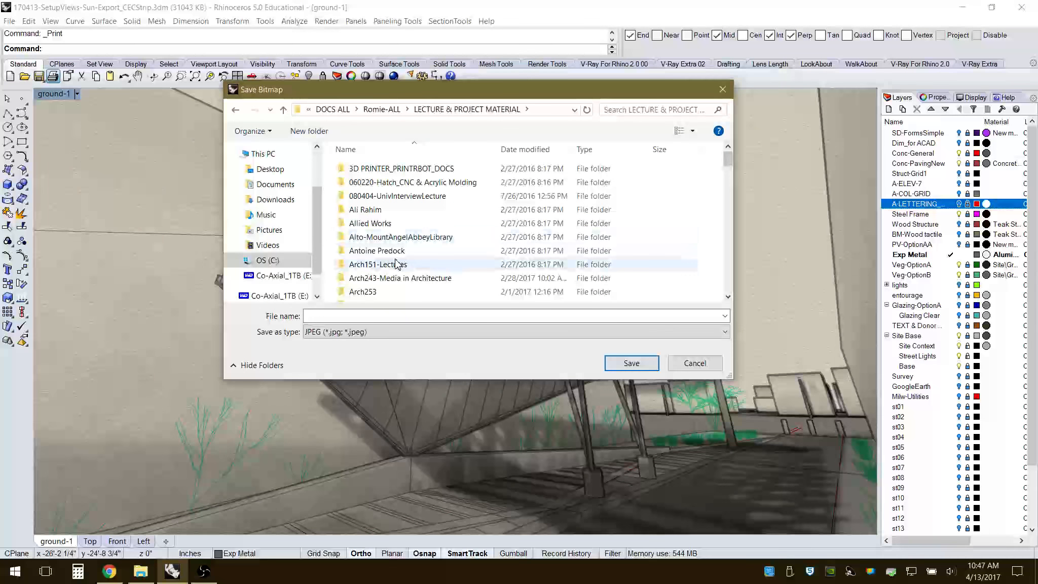
pyautogui.doubleClick(399, 278)
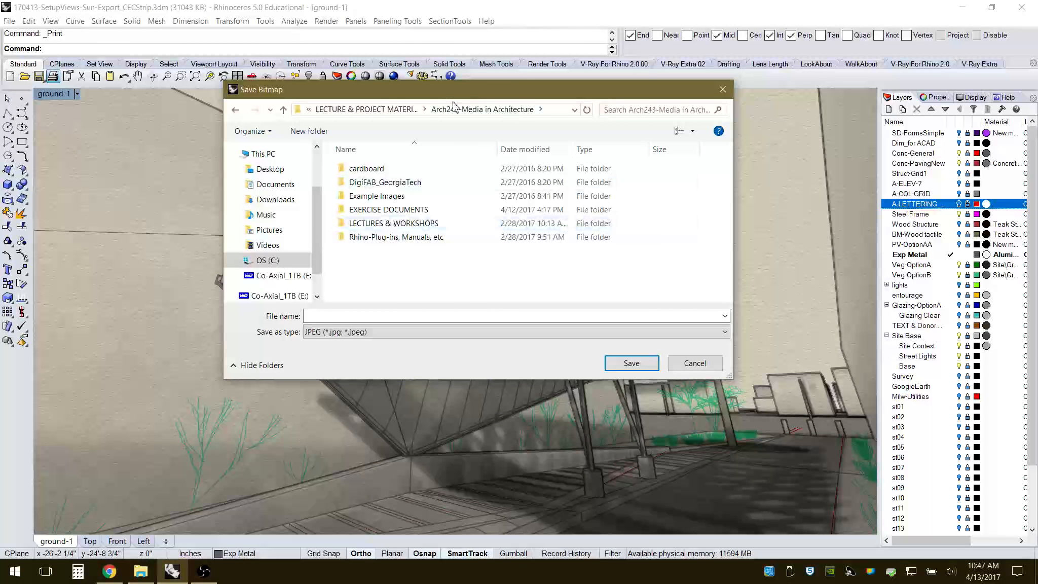
pyautogui.click(405, 113)
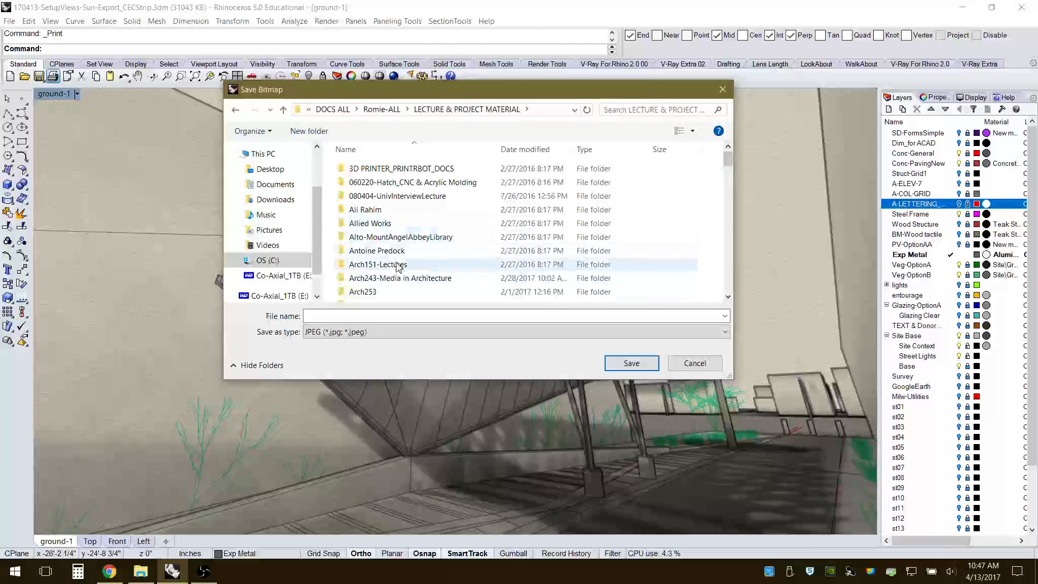
pyautogui.scroll(-1, 387, 289)
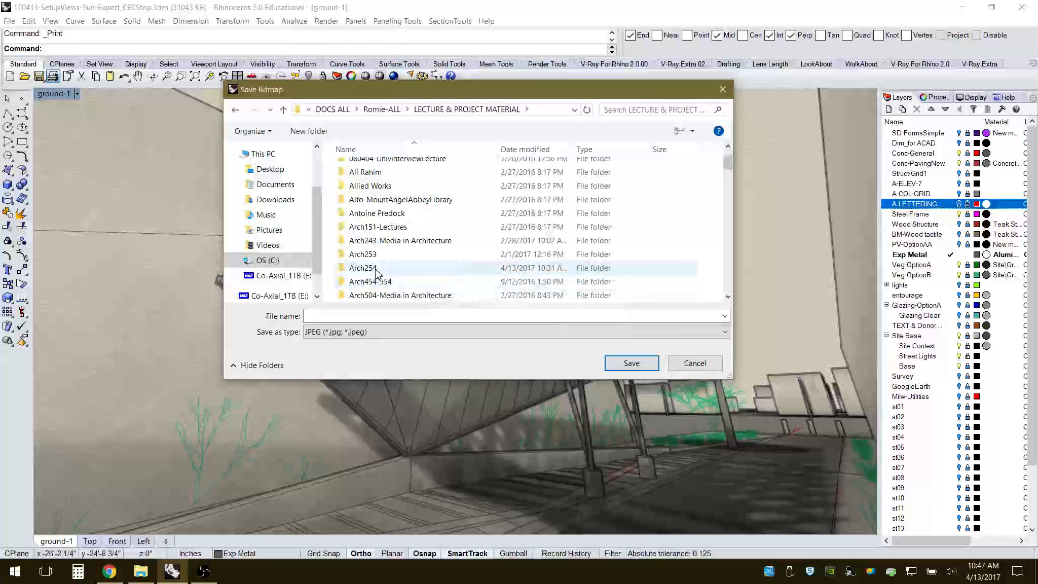
pyautogui.doubleClick(378, 267)
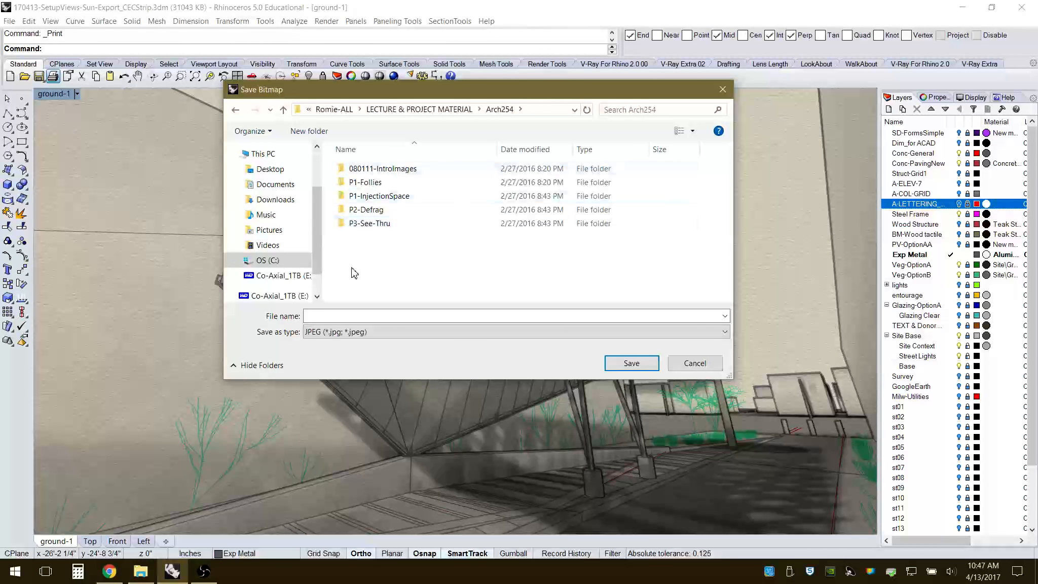
# Name the image 170413-Grnd-1_9am-ALL_LINES and save it as a JPEG.
pyautogui.click(344, 315)
pyautogui.press('Tab')
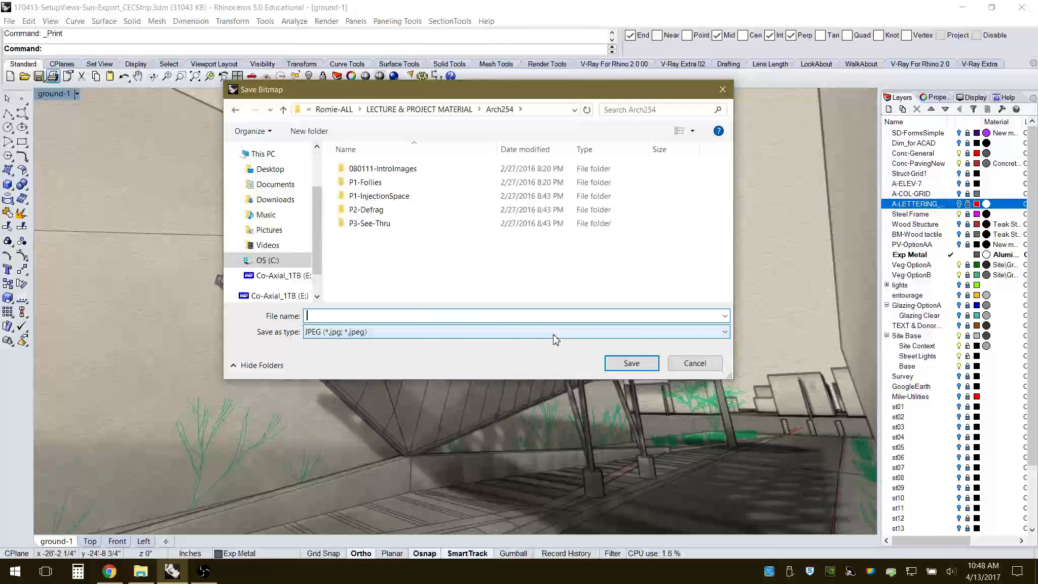
pyautogui.write('170')
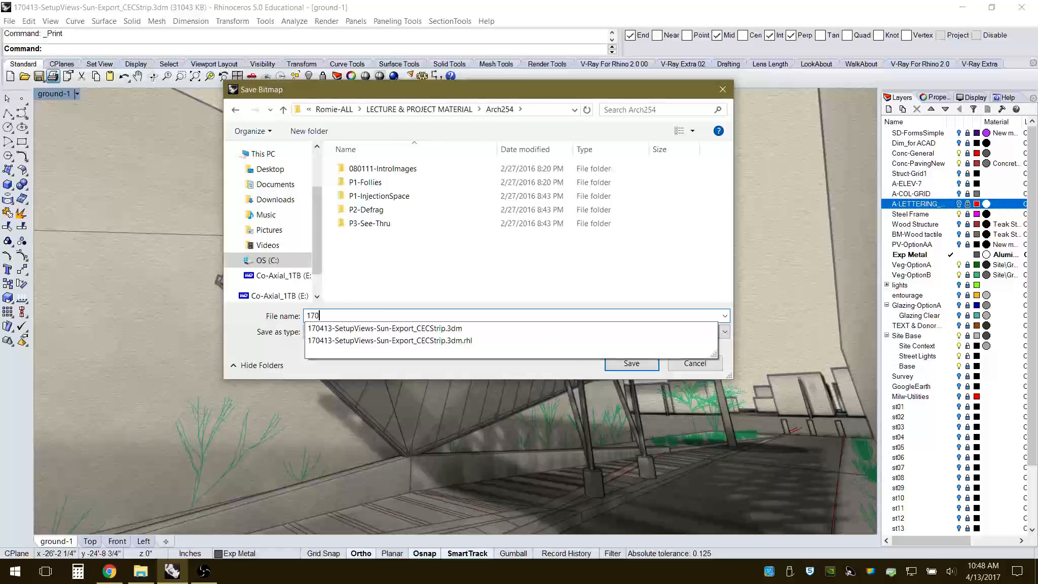
pyautogui.write('4')
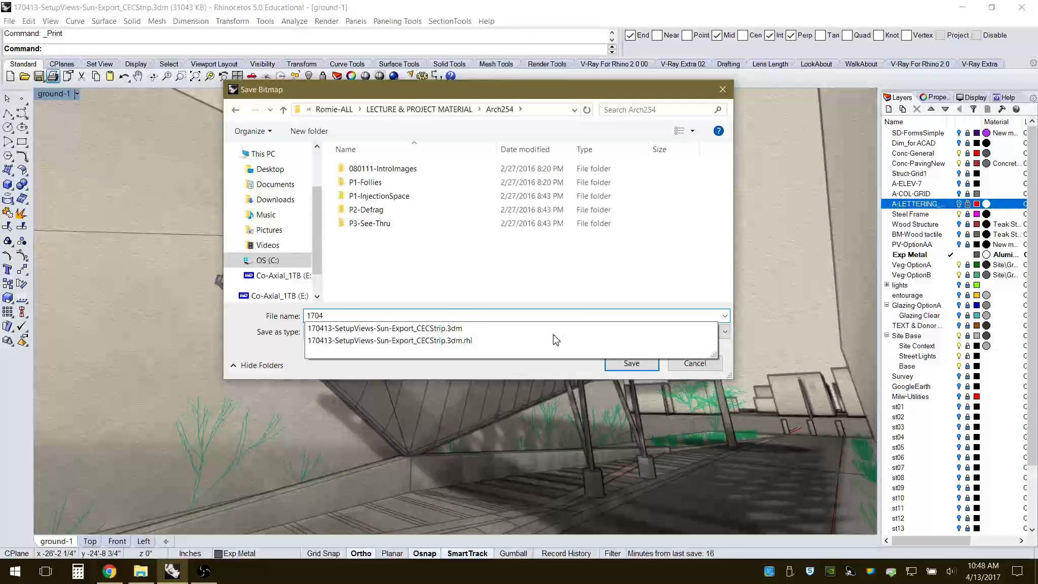
pyautogui.write('13')
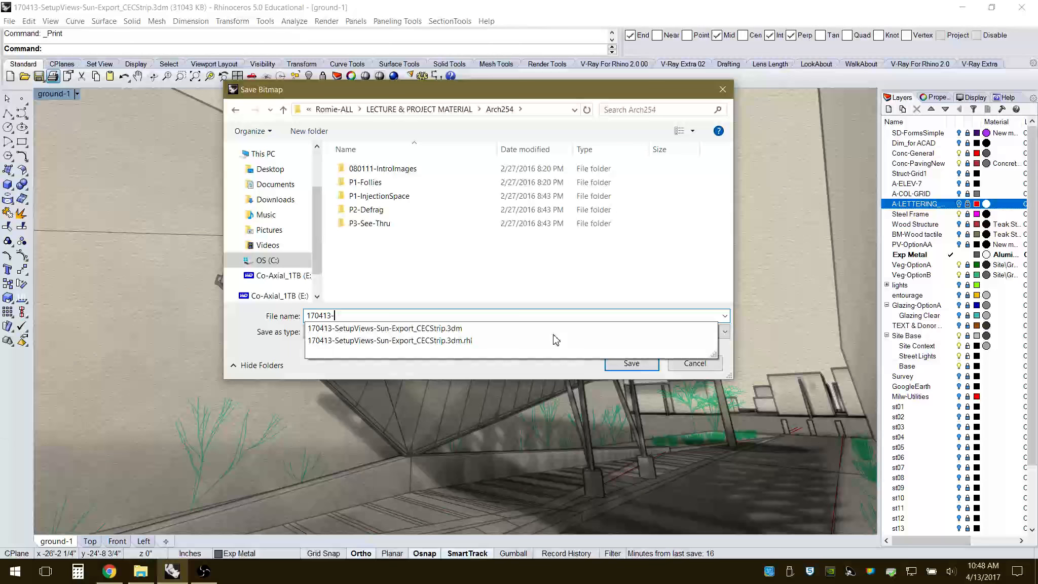
pyautogui.write('-Grnd')
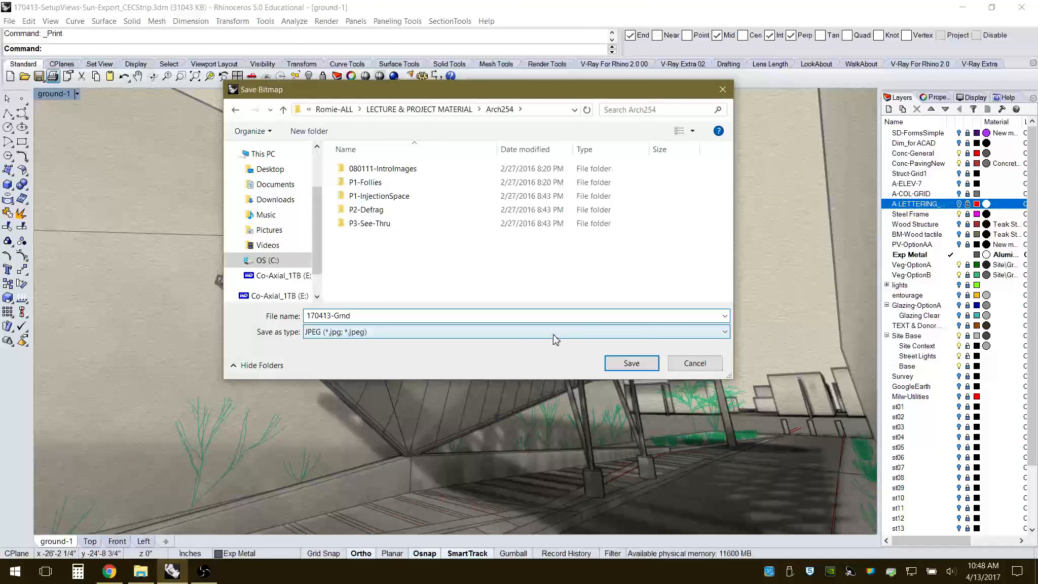
pyautogui.write('-1')
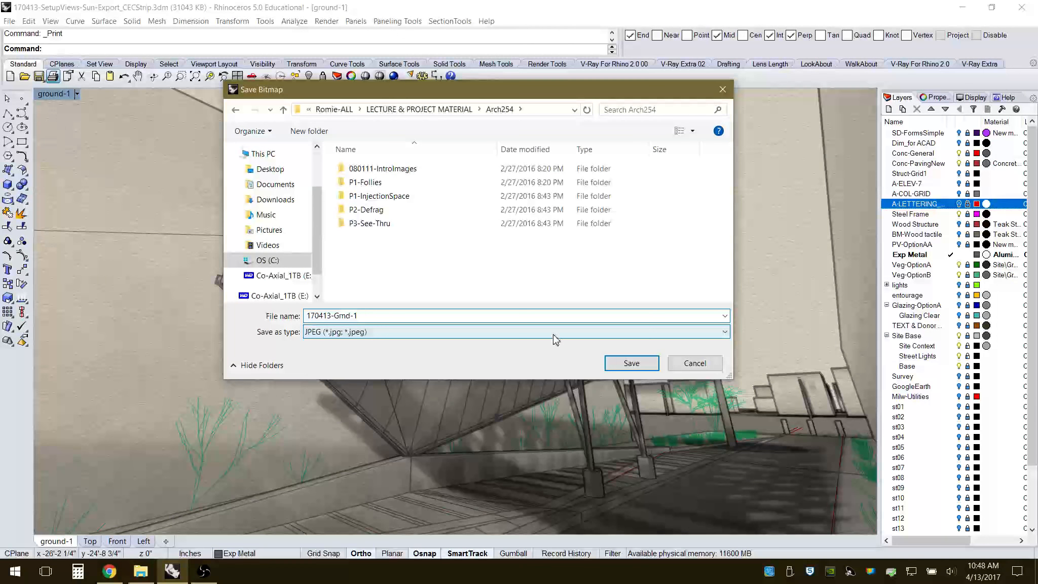
pyautogui.write('_')
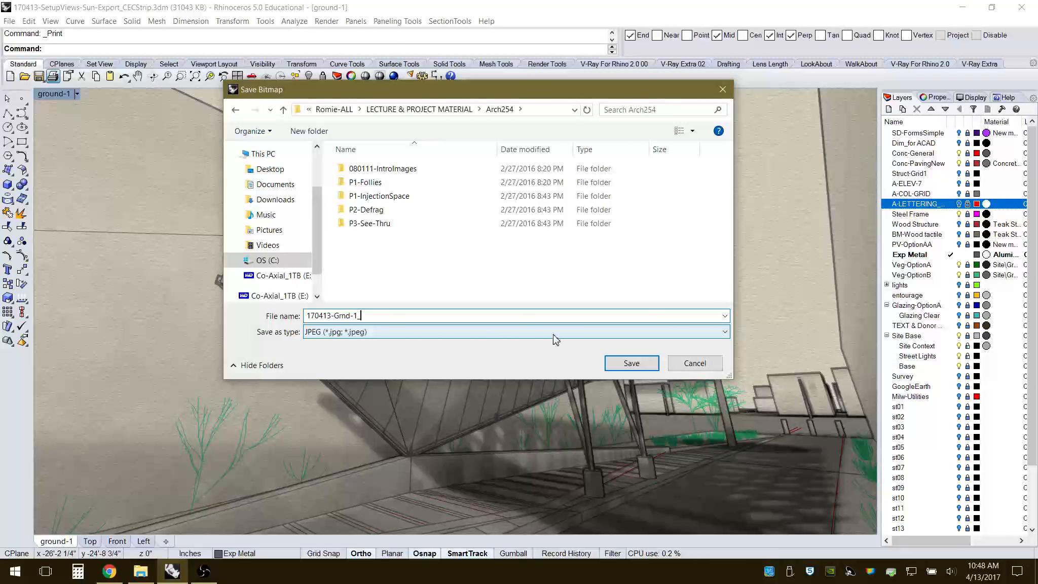
pyautogui.write('9am-')
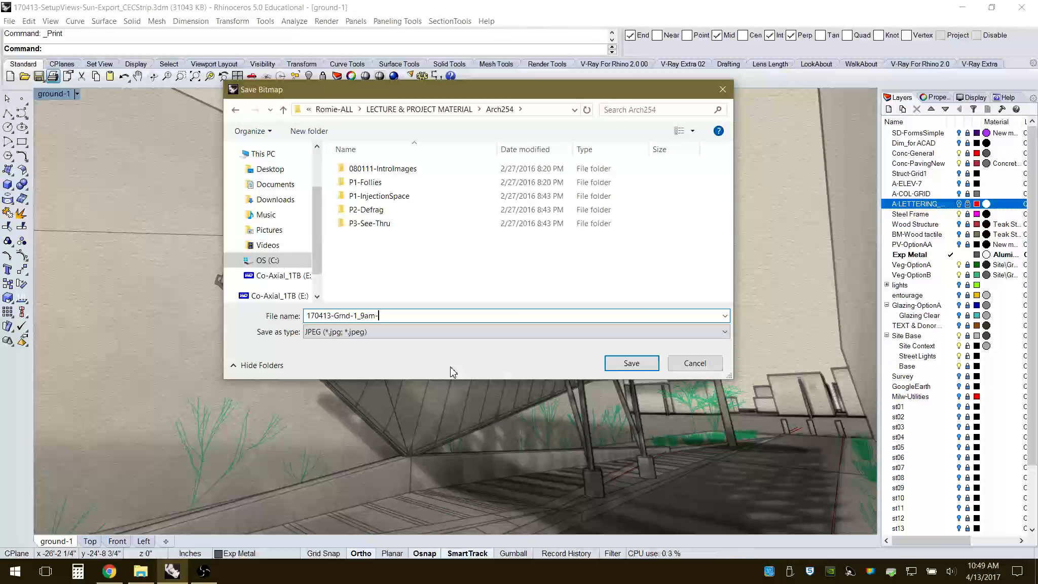
pyautogui.write('AL')
pyautogui.write('L_L')
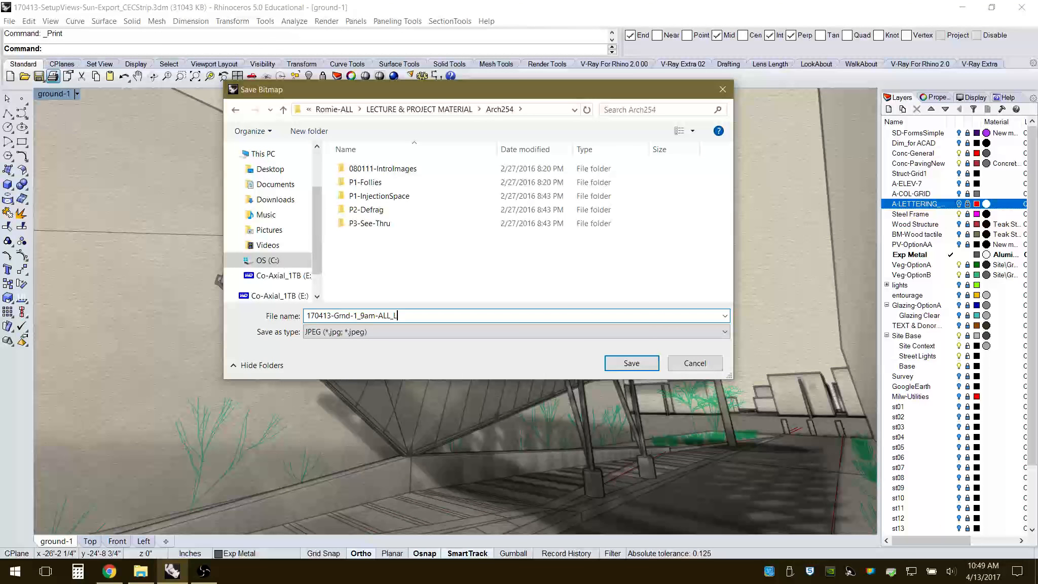
pyautogui.write('INES')
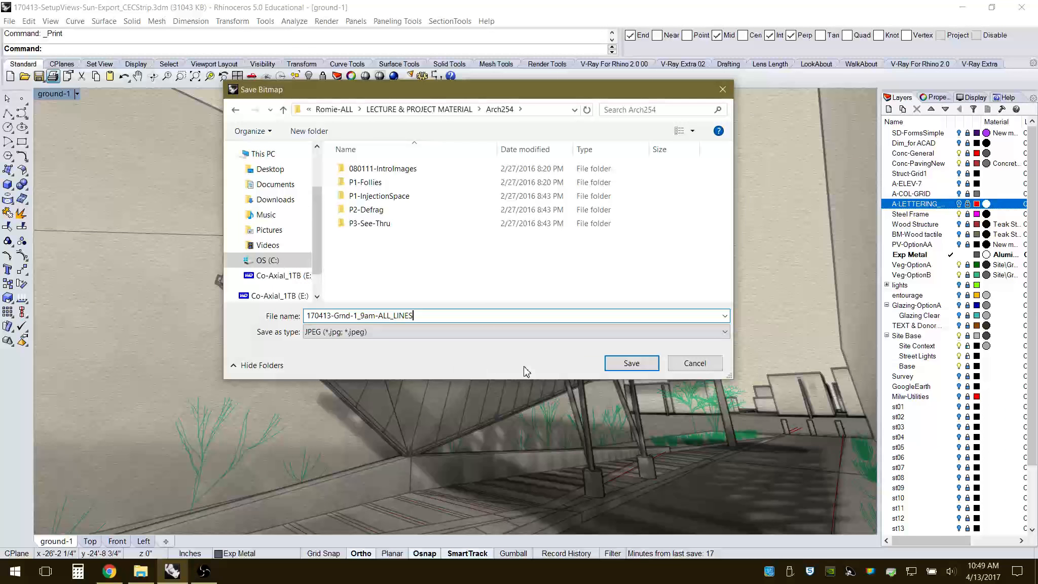
pyautogui.click(642, 369)
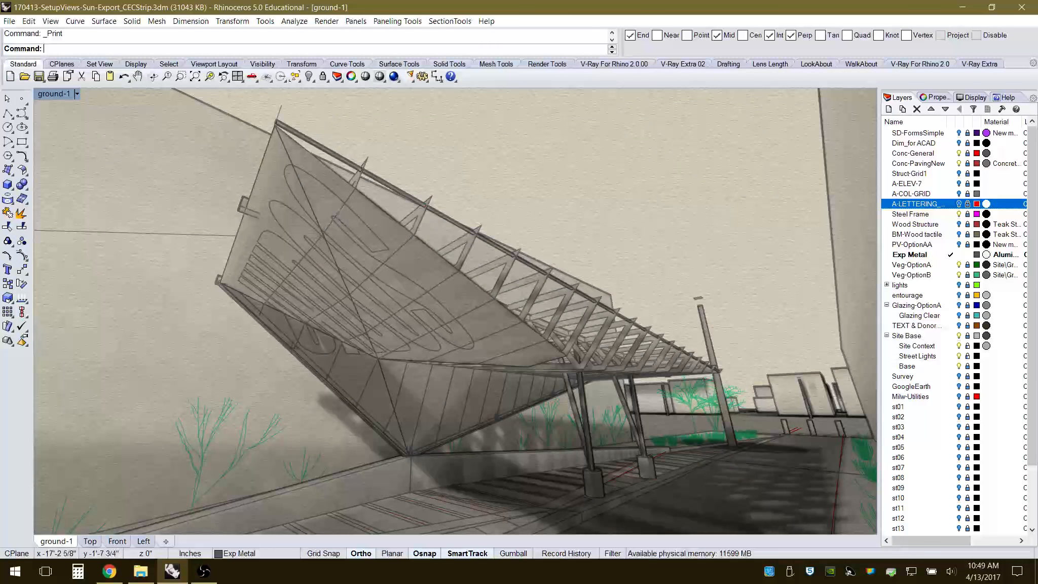
pyautogui.click(150, 575)
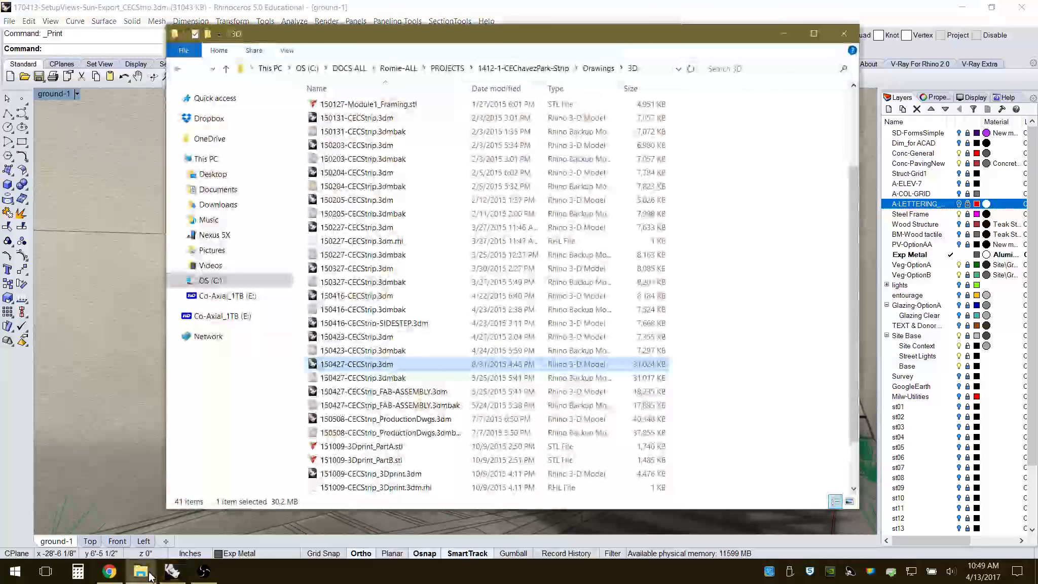
pyautogui.click(785, 34)
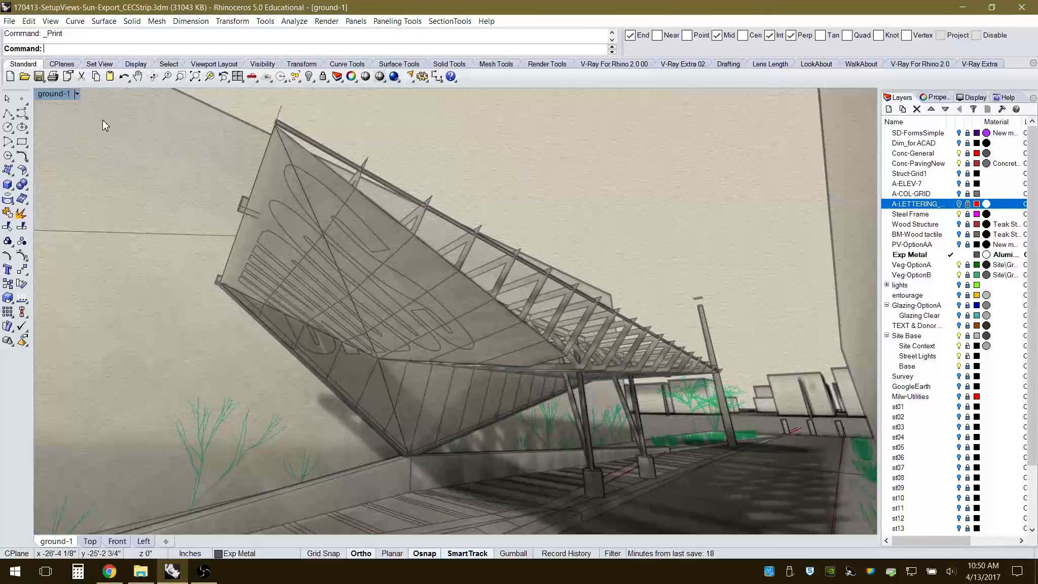
# Compare the ground-1 view in the Rendered and Shaded display modes and return it to Artistic.
pyautogui.click(77, 94)
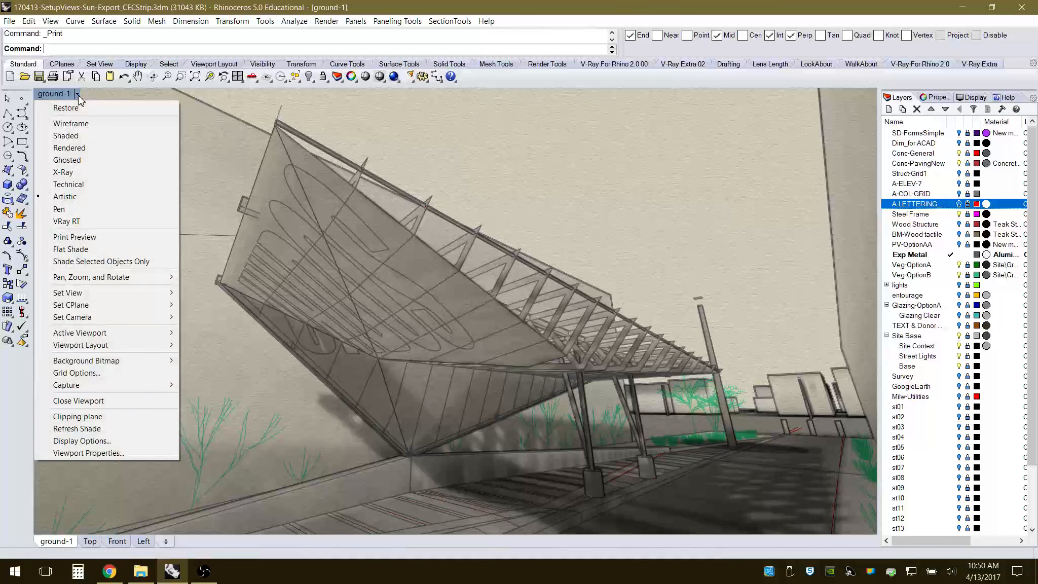
pyautogui.click(77, 149)
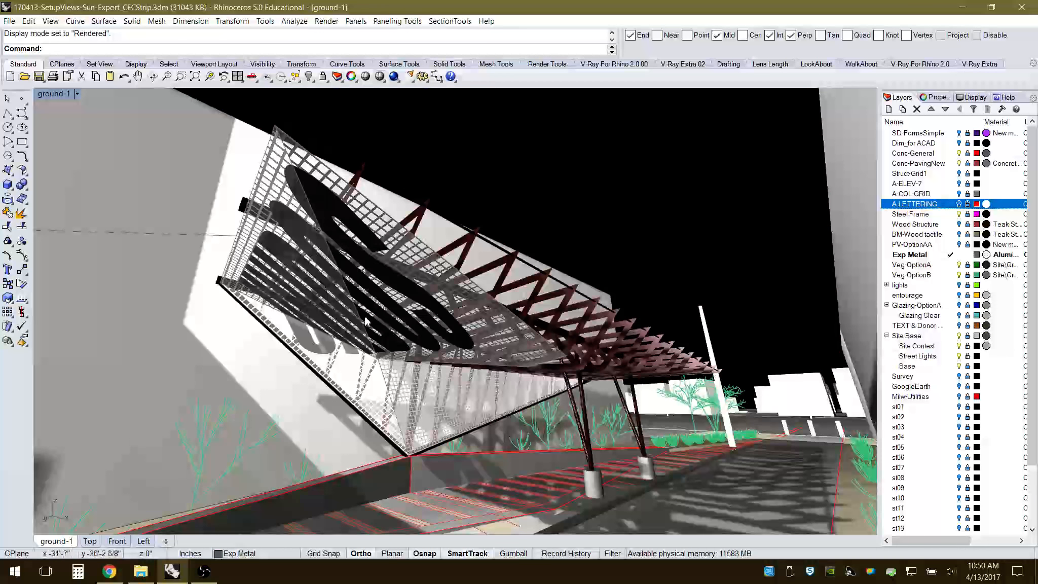
pyautogui.click(76, 94)
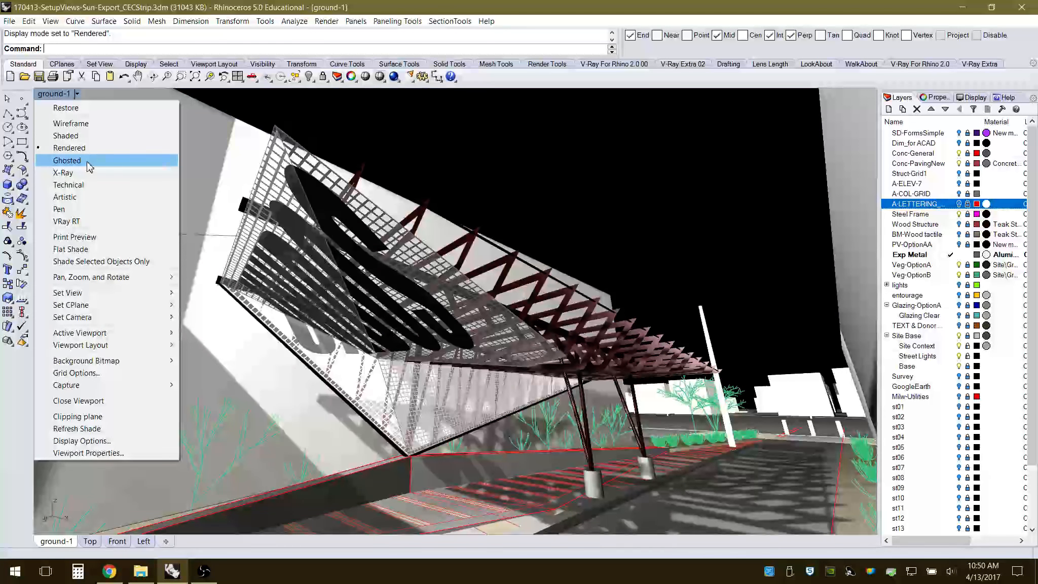
pyautogui.click(76, 136)
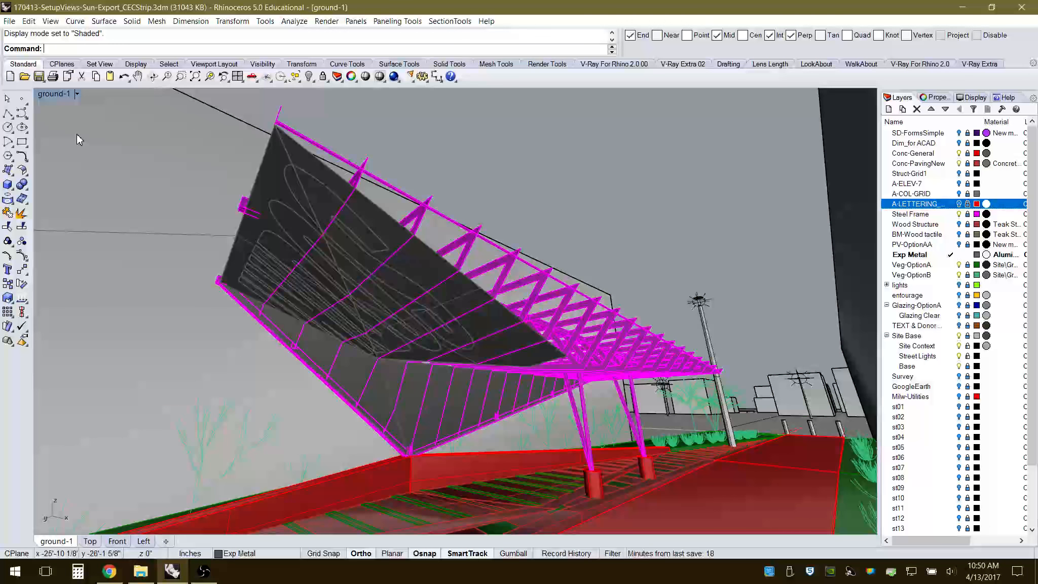
pyautogui.click(77, 94)
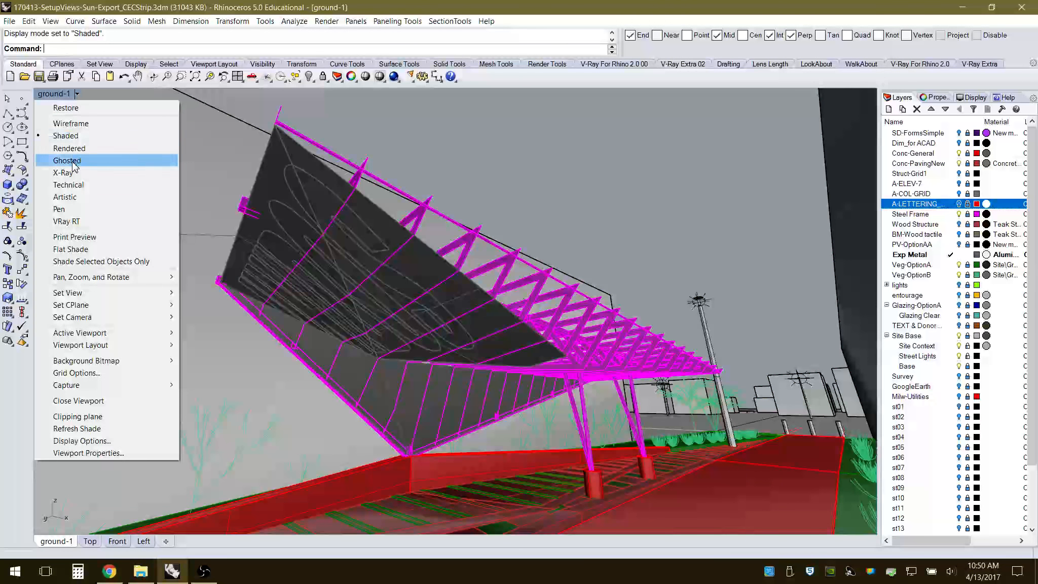
pyautogui.click(72, 197)
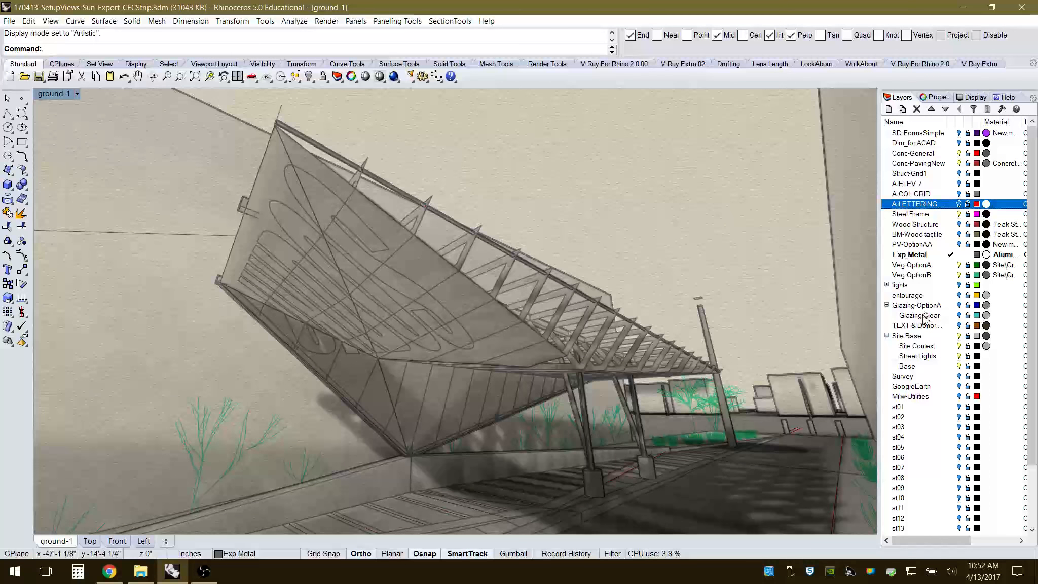
# Turn off the Site Base layer to hide the site surroundings in the ground-1 view.
pyautogui.click(958, 336)
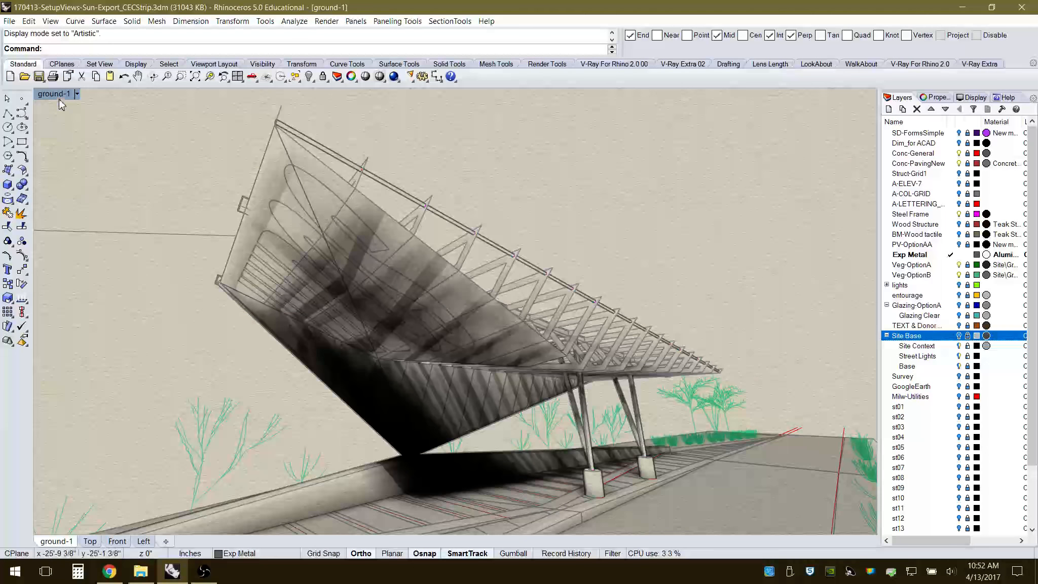
# Print the ground-1 view without the site surroundings to a JPEG named 170413-Grnd-1_9am-SOLO_LINES in the Arch254 folder.
pyautogui.click(53, 76)
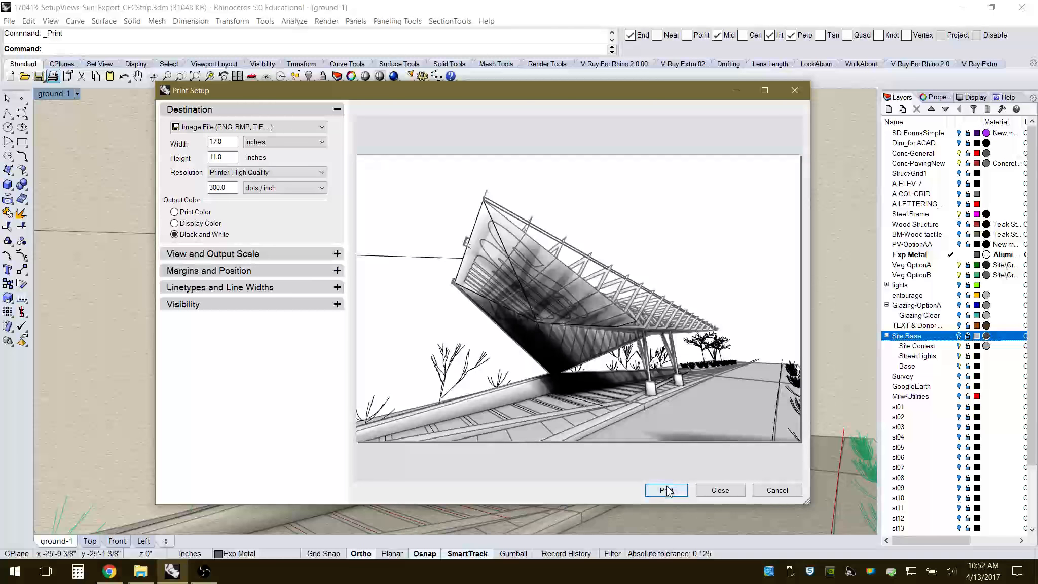
pyautogui.press('Return')
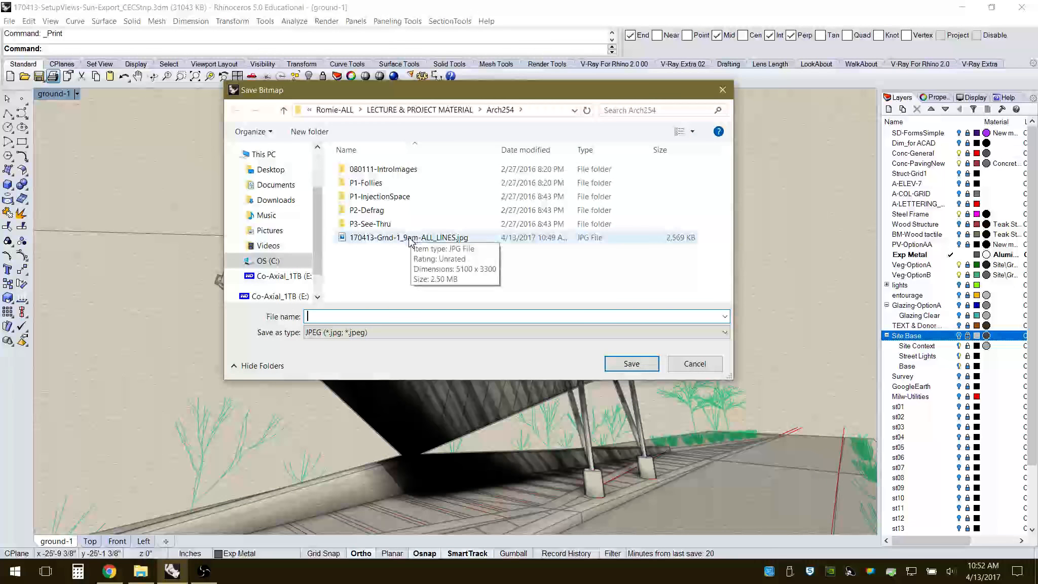
pyautogui.click(412, 237)
pyautogui.click(391, 316)
pyautogui.click(391, 316)
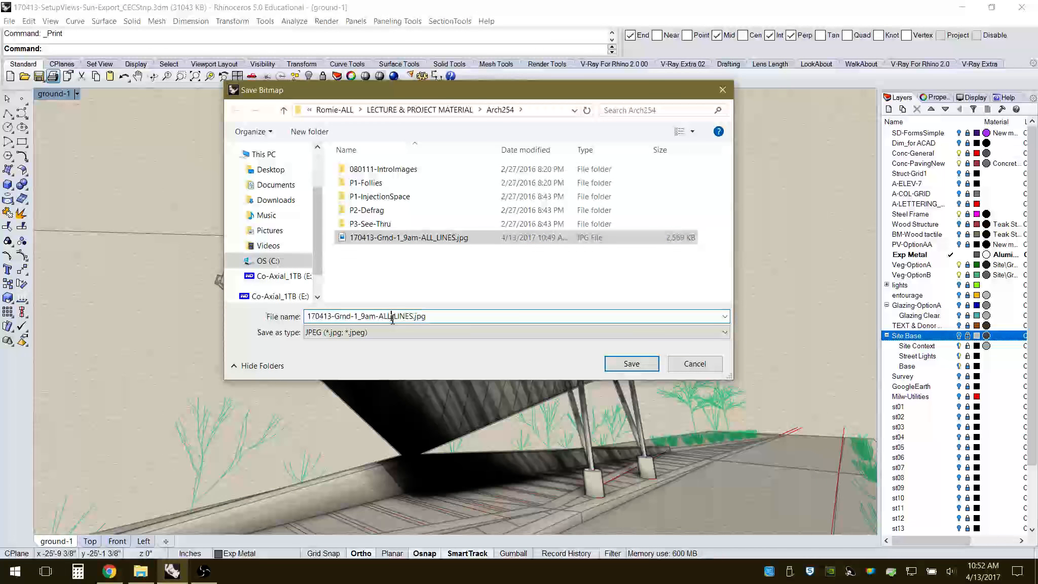
pyautogui.press('BackSpace')
pyautogui.press('BackSpace')
pyautogui.press('BackSpace')
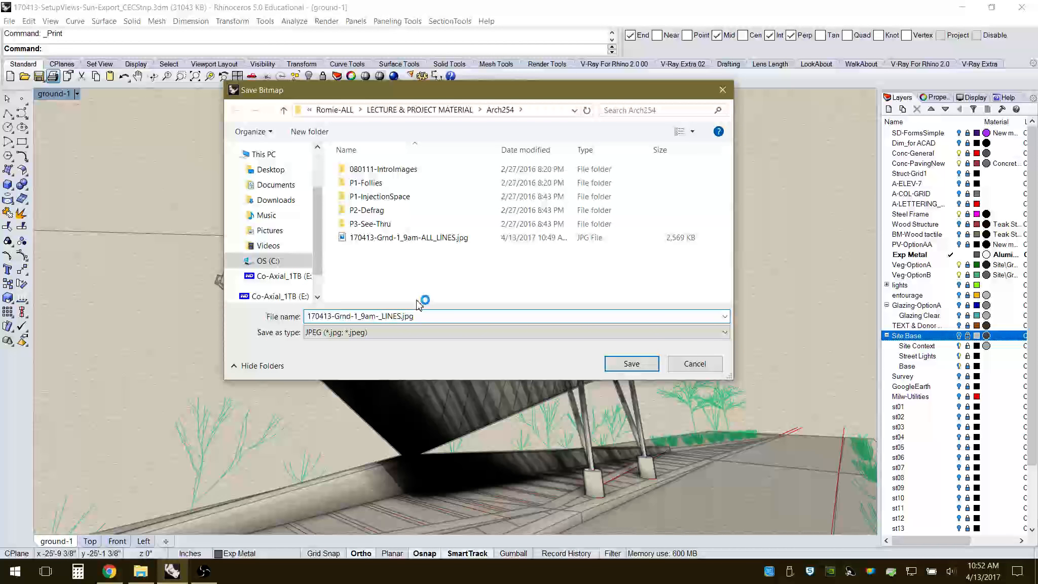
pyautogui.write('SOLO')
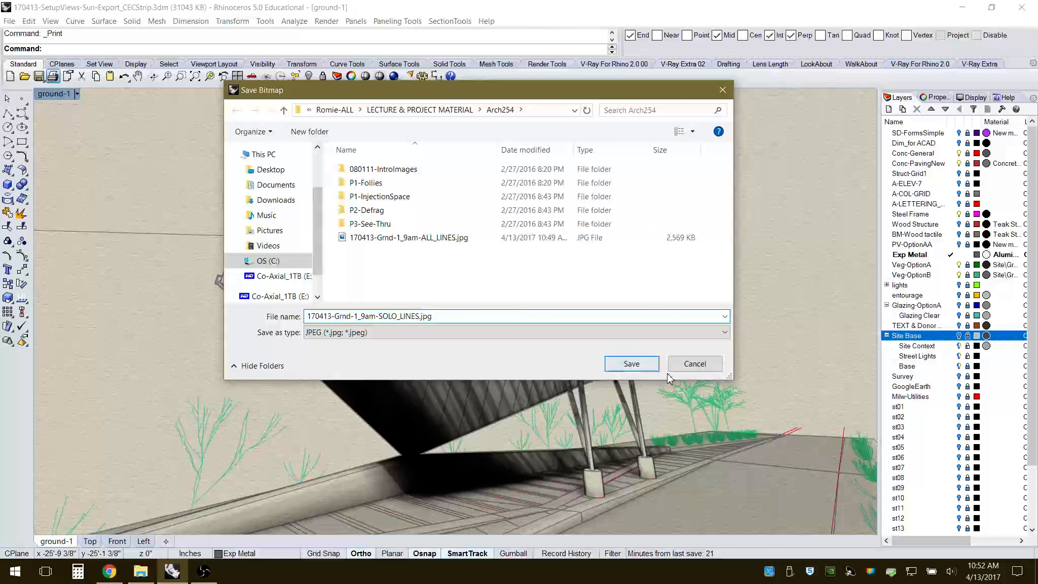
pyautogui.click(624, 369)
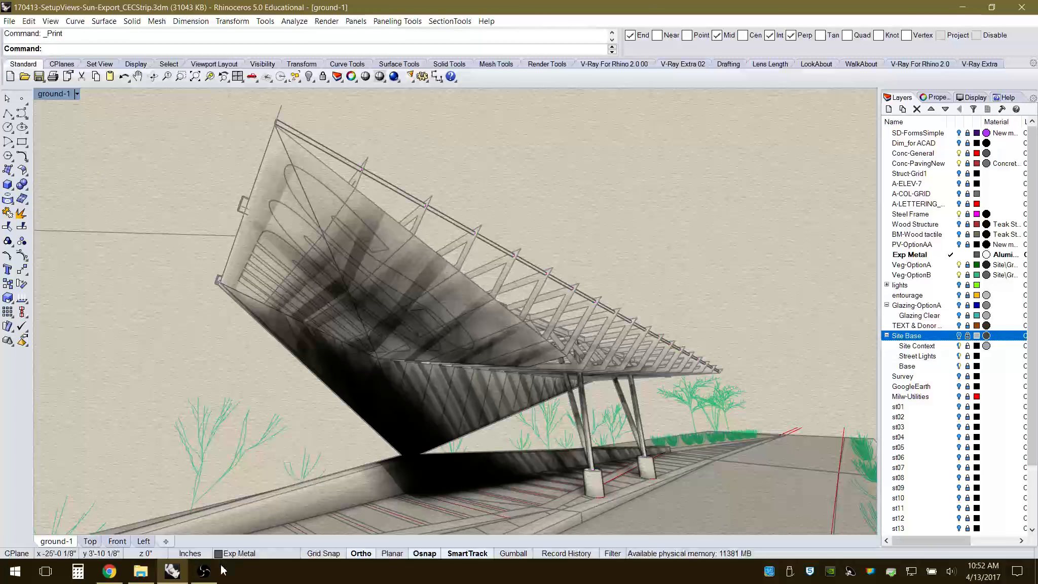
pyautogui.click(203, 571)
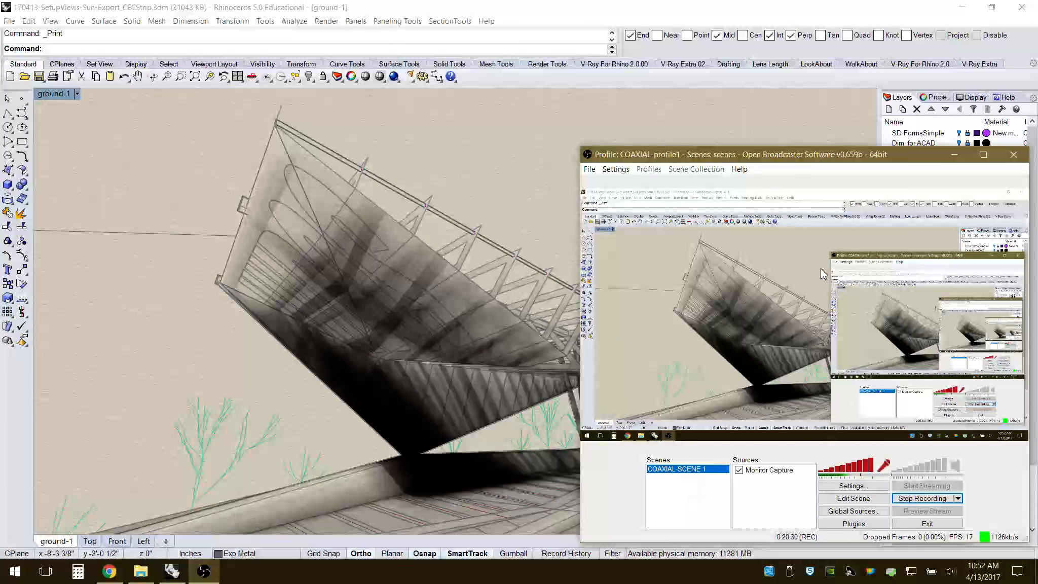